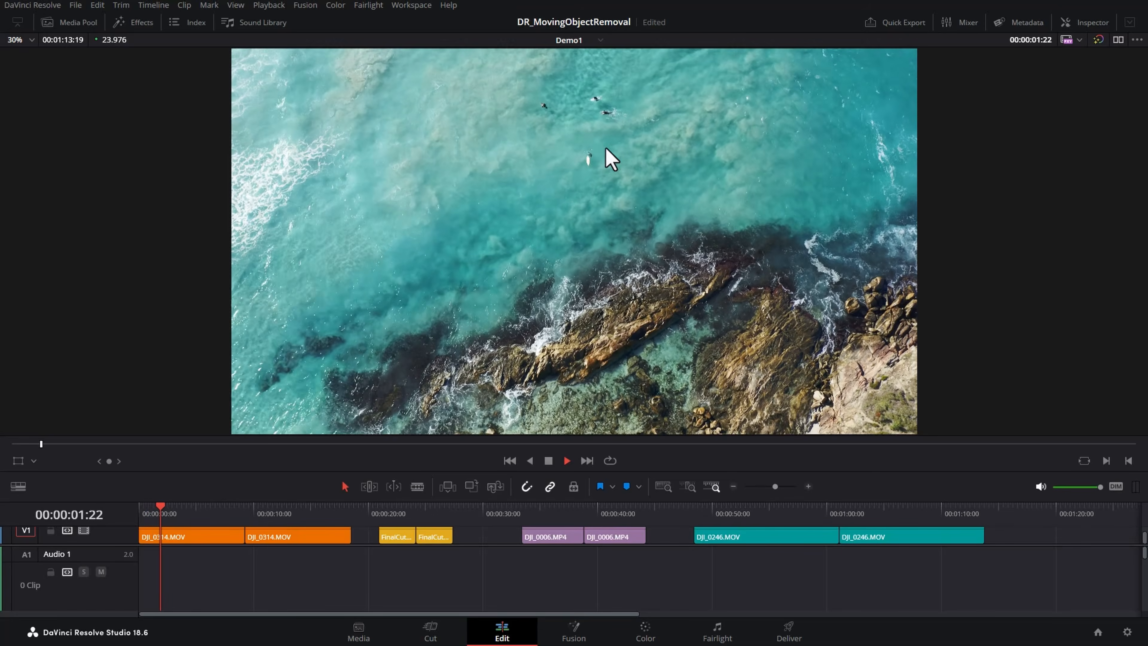
Park the playhead at 00:00:04:02 over the first DJI_0314.MOV clip and open the Color page
key("space")
left_click_drag(179, 518, 185, 519)
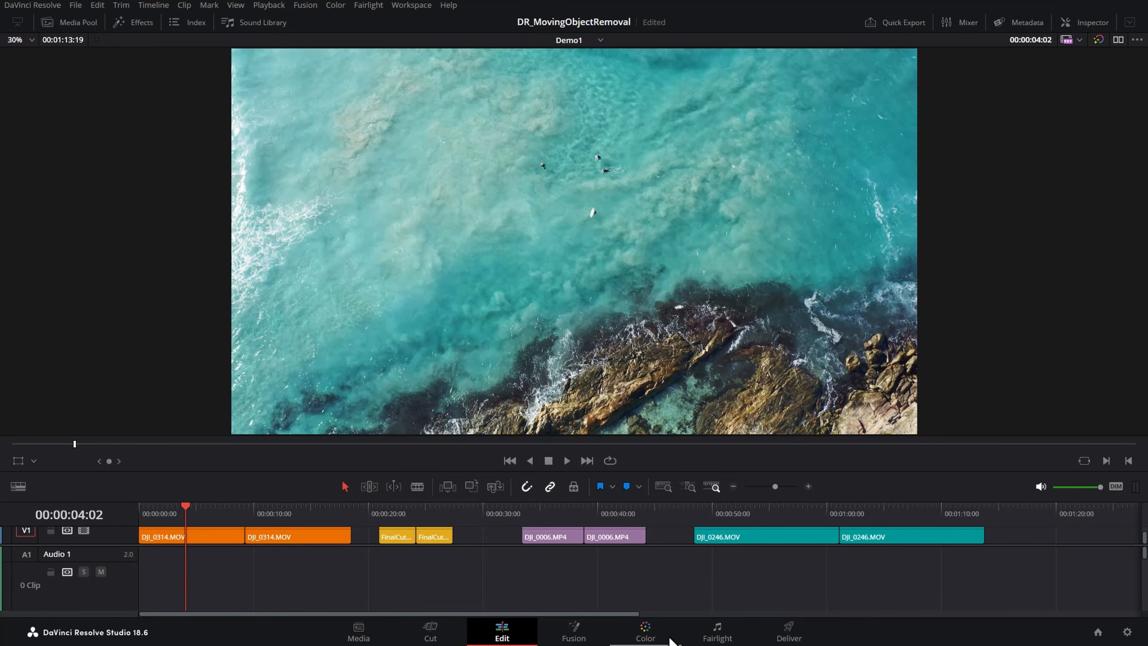
left_click(646, 633)
Compare the shot with the color grade node switched off and on again
mouse_move(803, 156)
left_mouse_down()
mouse_move(909, 152)
mouse_move(792, 153)
left_mouse_up()
key("ctrl+d")
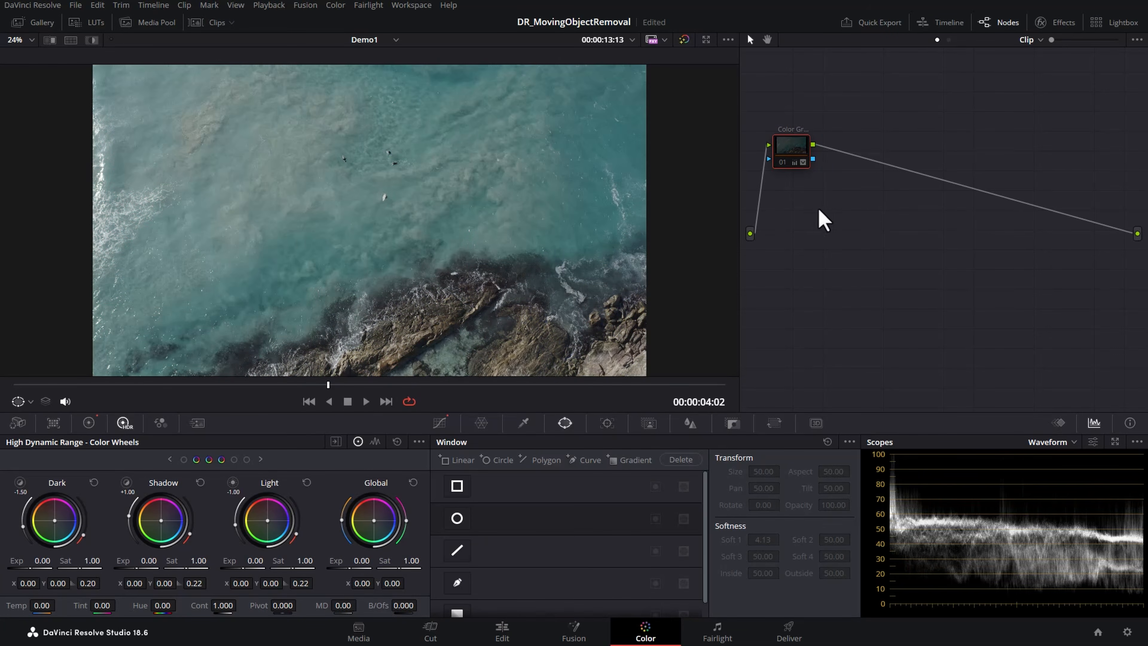
key("ctrl+d")
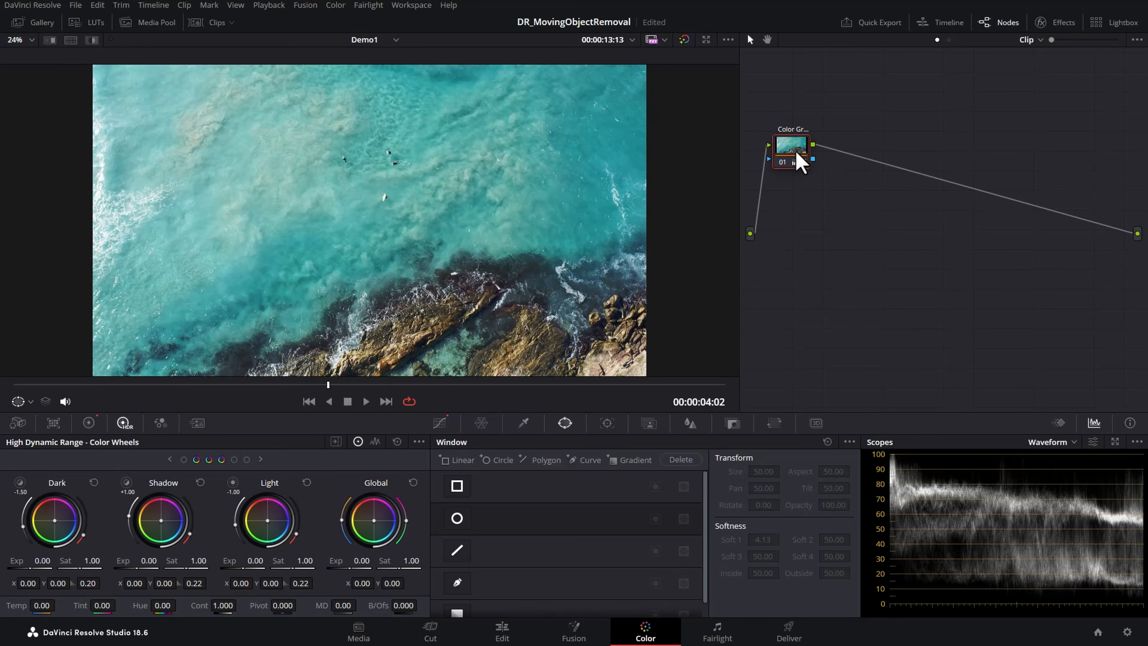
Add a serial node after the color grade node
right_click(790, 158)
mouse_move(843, 210)
left_click(935, 142)
key("alt+s")
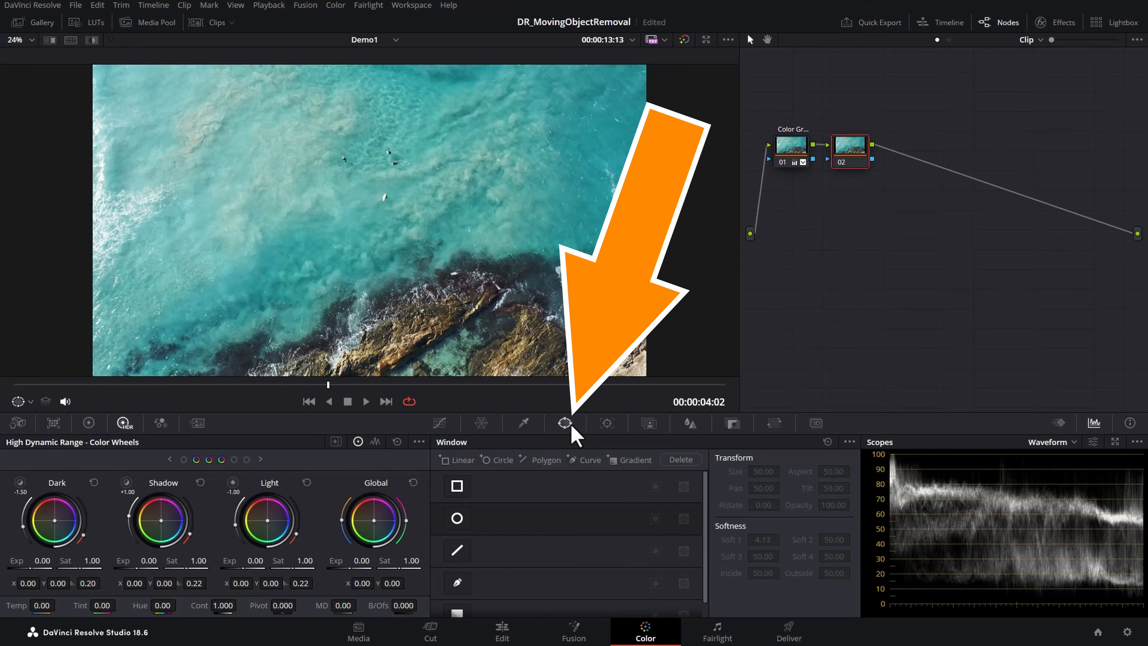
Turn on the Power Window overlay and draw a closed eight-point curve window around the lone surfer below the group
left_click(30, 401)
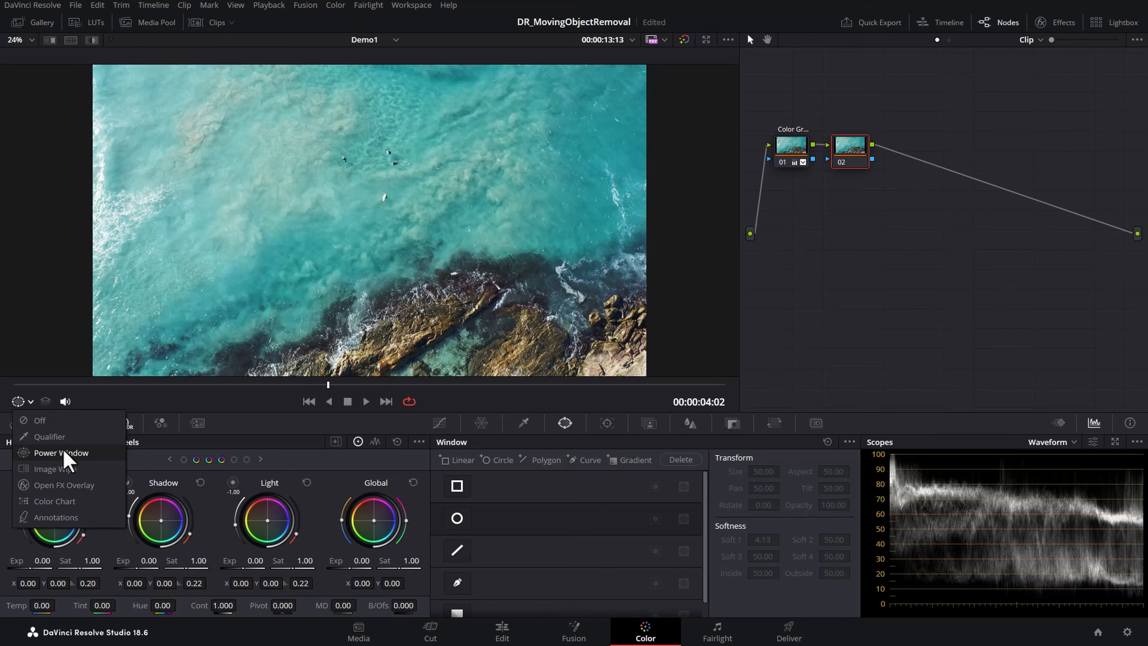
left_click(88, 453)
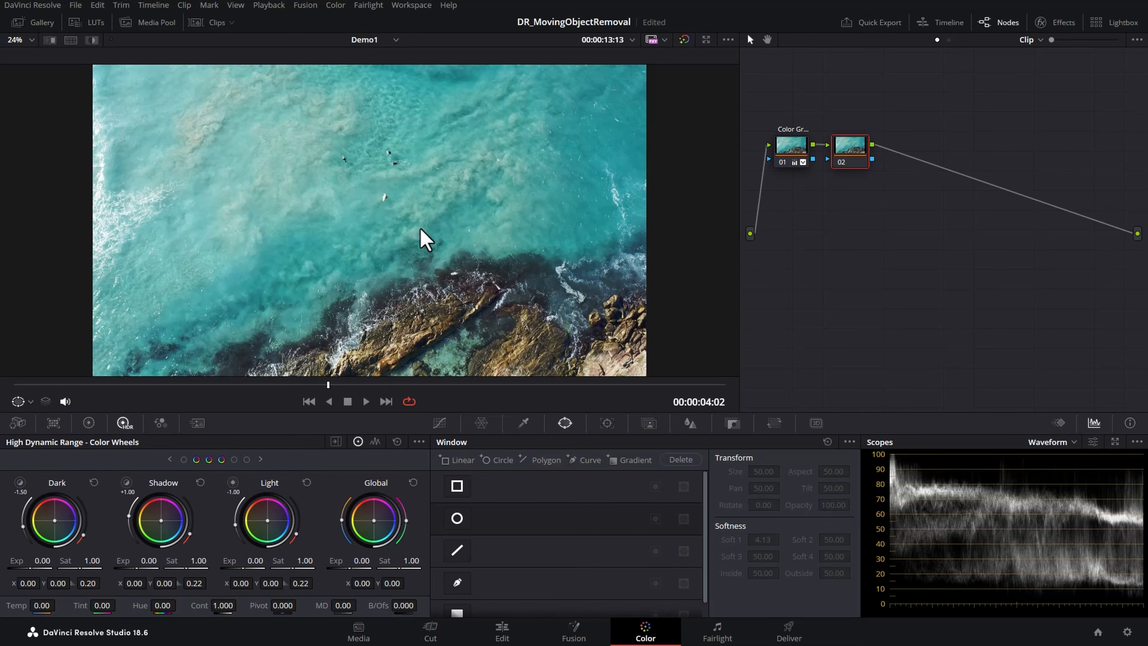
scroll(384, 261, "up", 6)
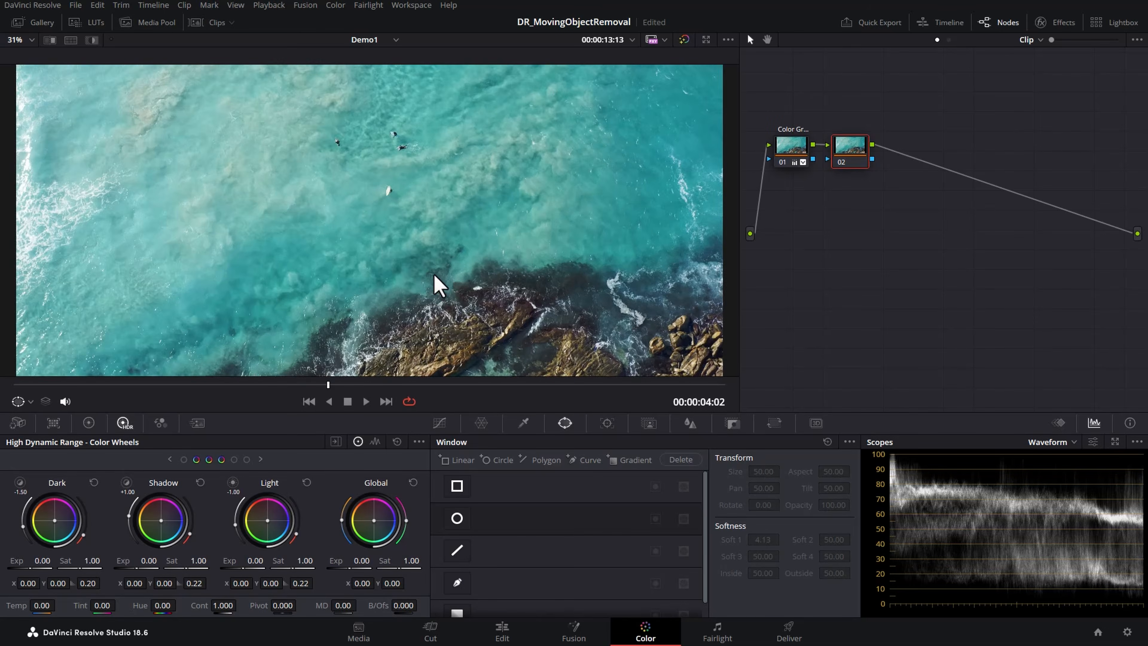
left_click(457, 583)
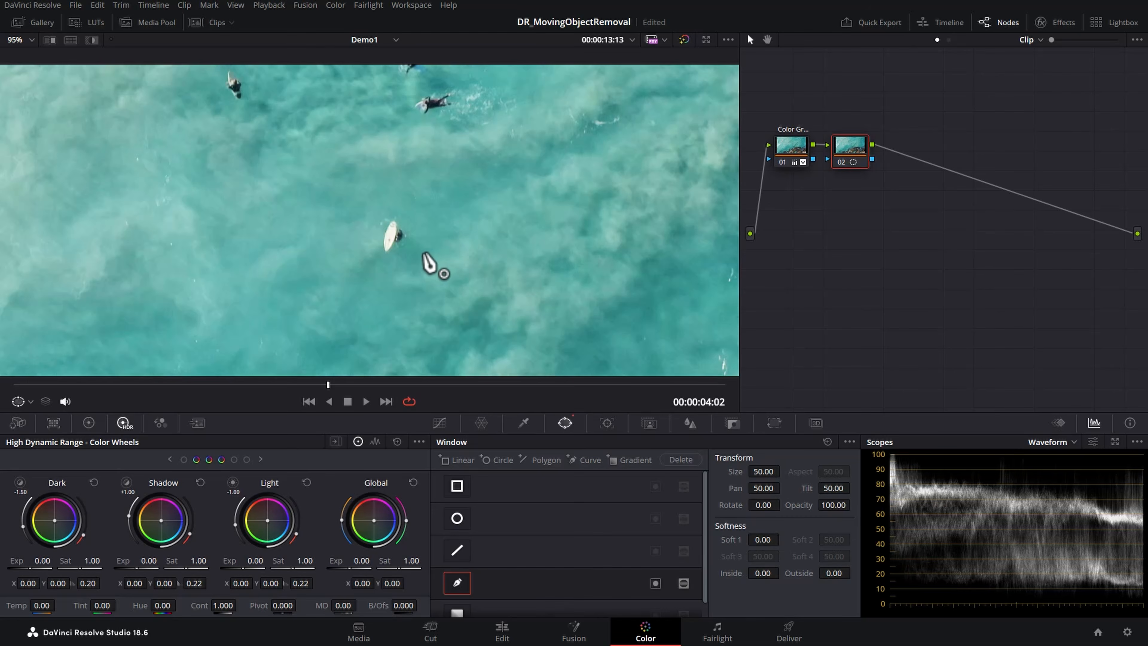
left_click(411, 250)
left_click(389, 265)
left_click(370, 256)
left_click(366, 229)
left_click(377, 212)
left_click(397, 205)
left_click(414, 214)
left_click(423, 234)
left_click(411, 251)
key("shift+z")
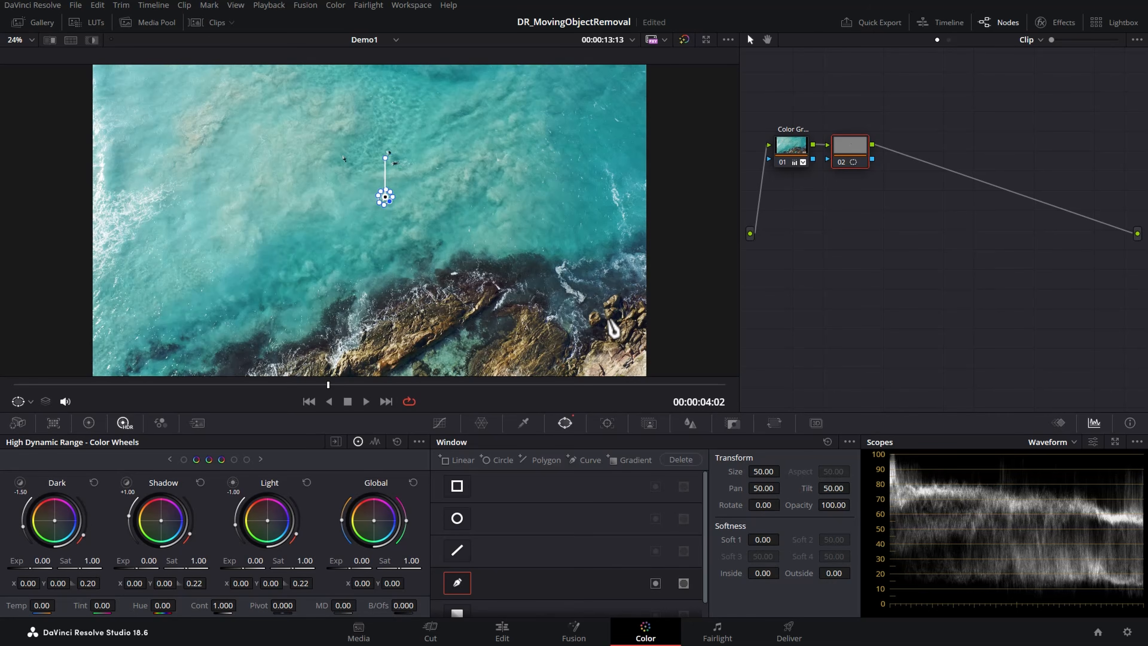
Track the curve window forward and in reverse through the whole clip with the Tracker
mouse_move(329, 385)
left_mouse_down()
mouse_move(459, 384)
mouse_move(284, 384)
mouse_move(461, 385)
mouse_move(333, 393)
left_mouse_up()
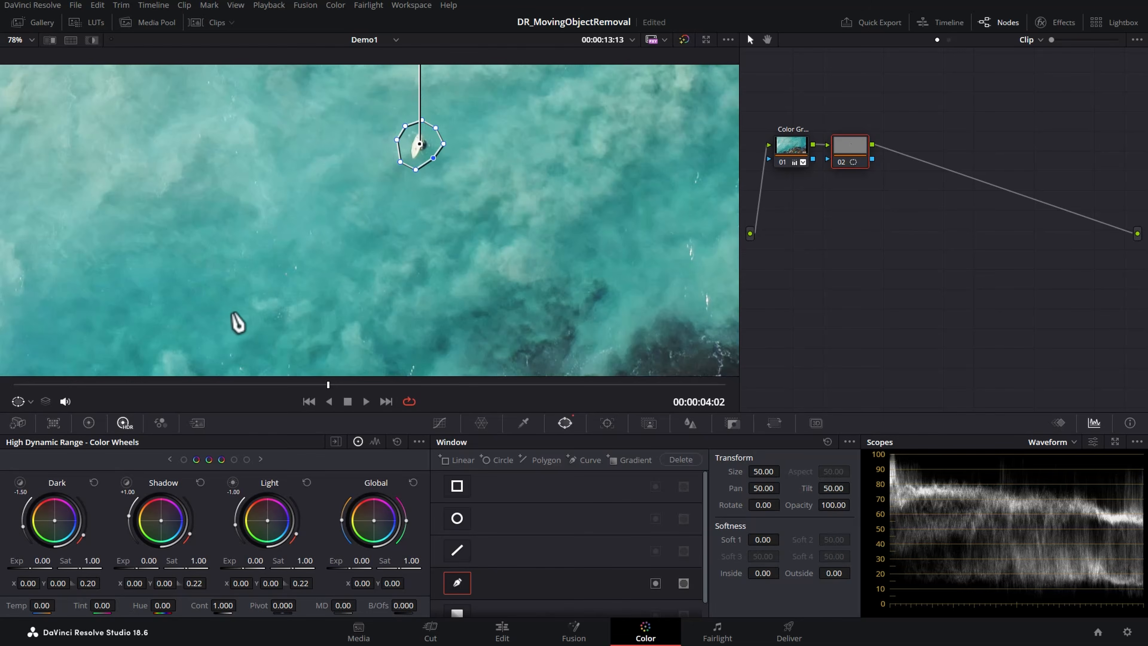
key("shift+z")
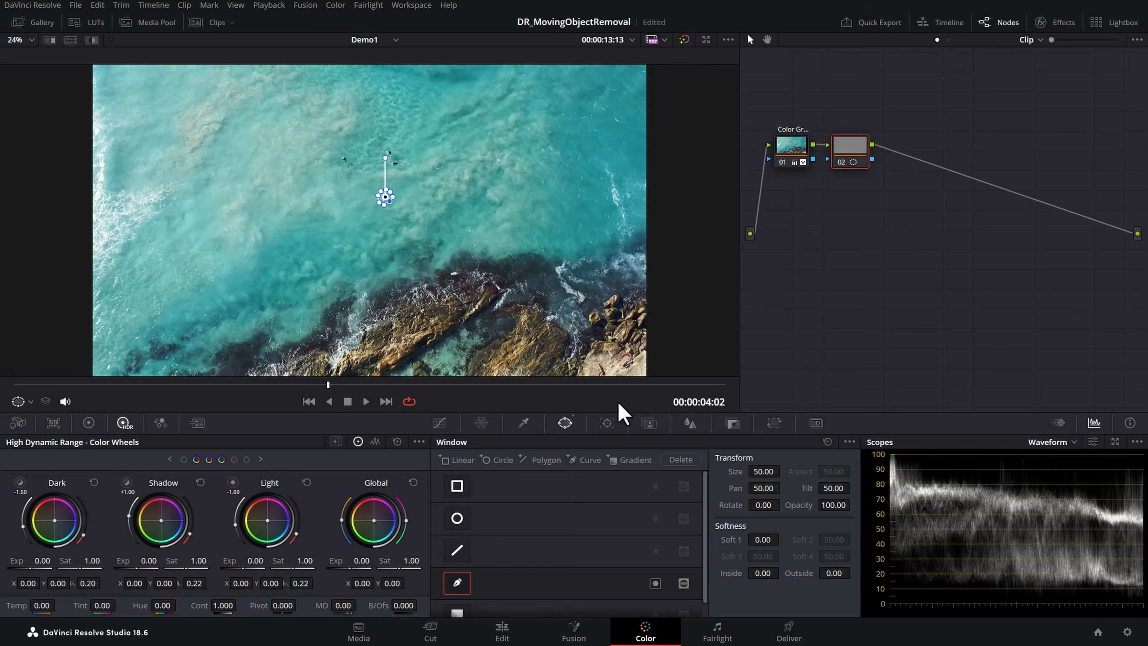
left_click(618, 427)
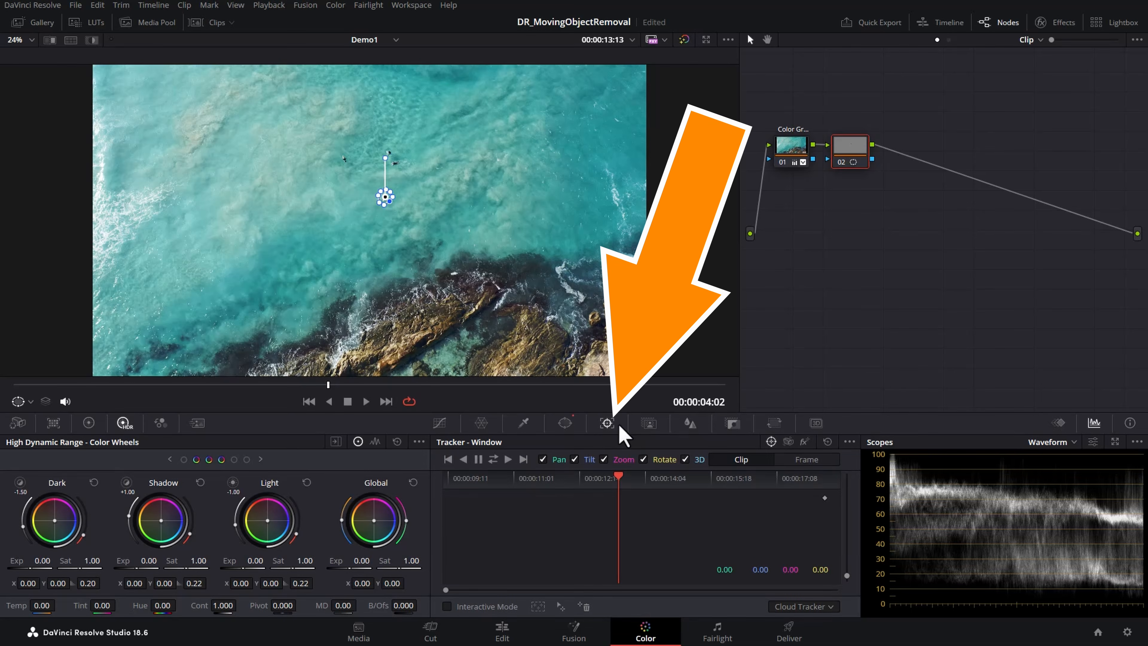
left_click(493, 460)
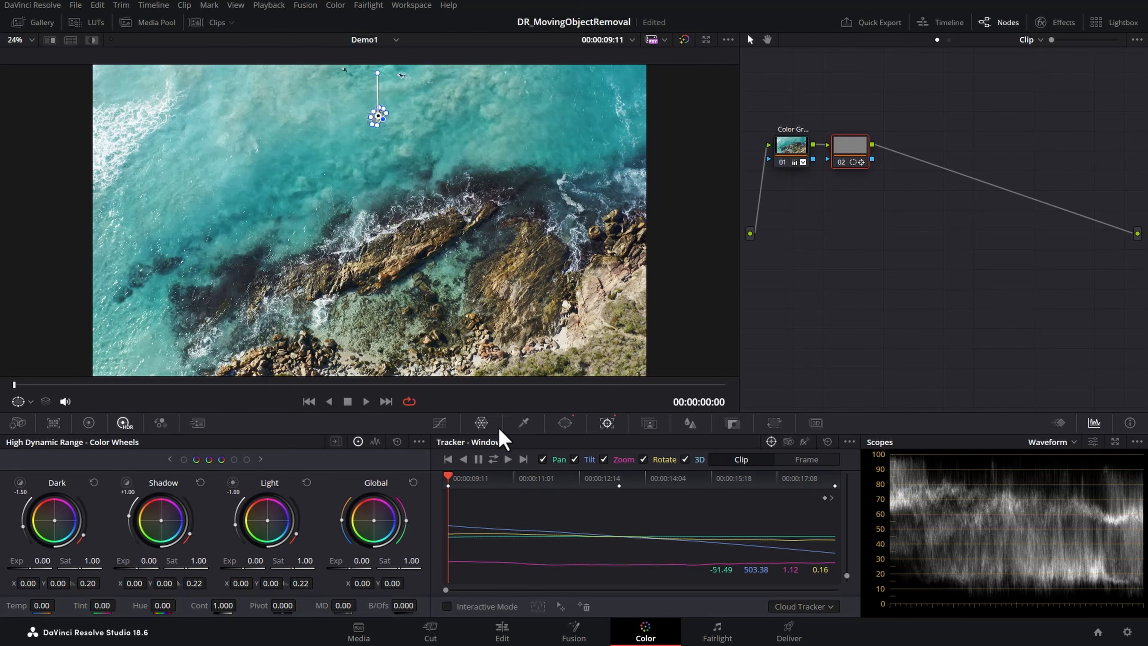
Check along the clip, from its first frame to about 00:00:06:12, that the tracked window follows the surfer
scroll(406, 230, "up", 5)
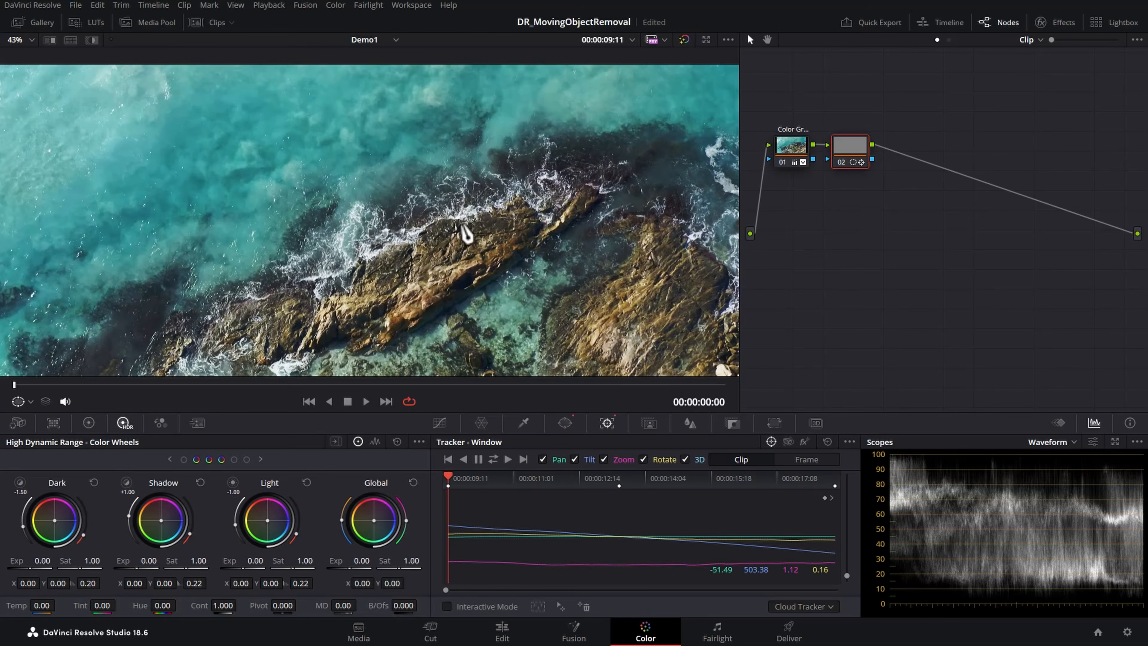
left_click_drag(500, 130, 493, 361)
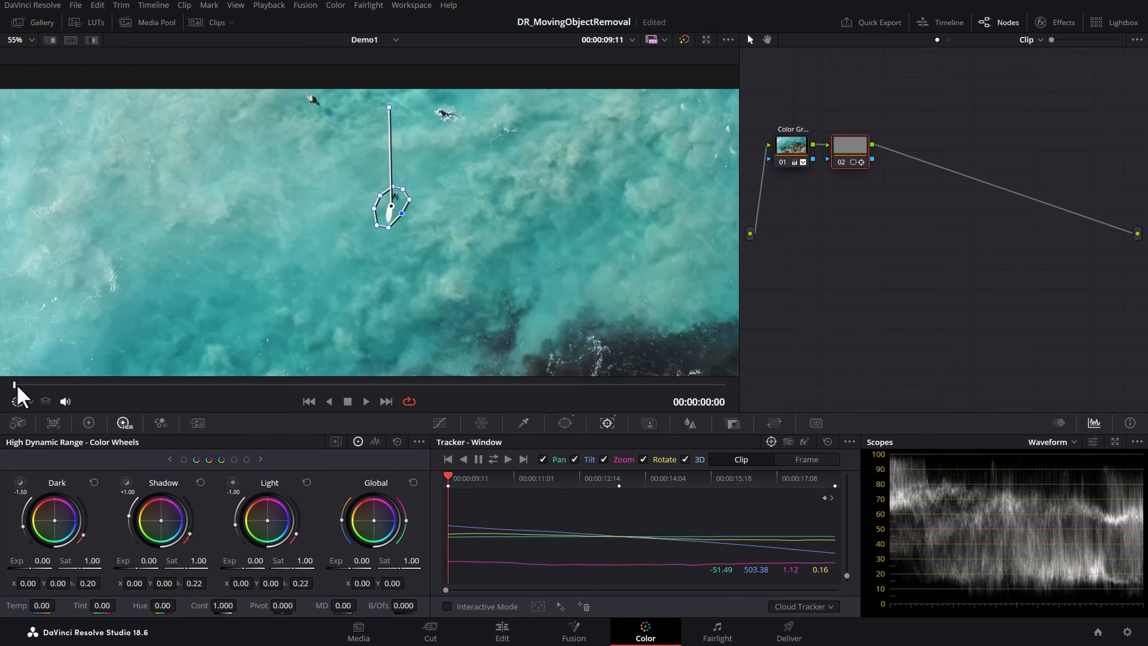
left_click_drag(13, 385, 217, 392)
left_click_drag(538, 338, 532, 230)
left_click_drag(286, 385, 514, 389)
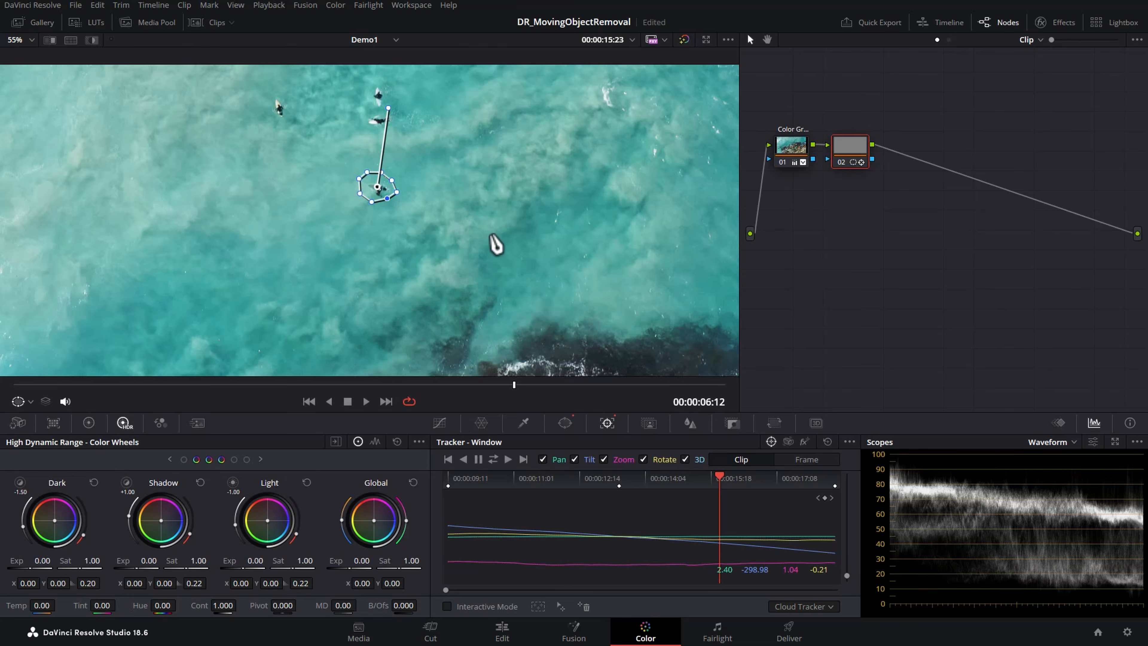
scroll(504, 240, "down", 4)
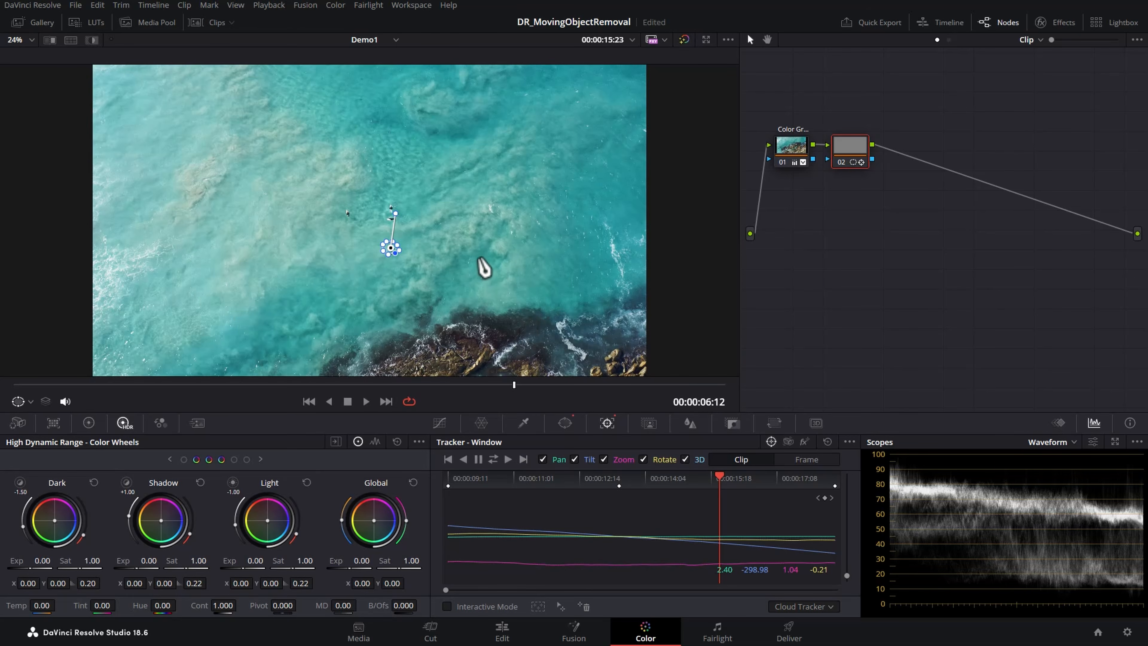
Find the Object Removal effect, apply it to node 02 and run its scene analysis
left_click(1064, 23)
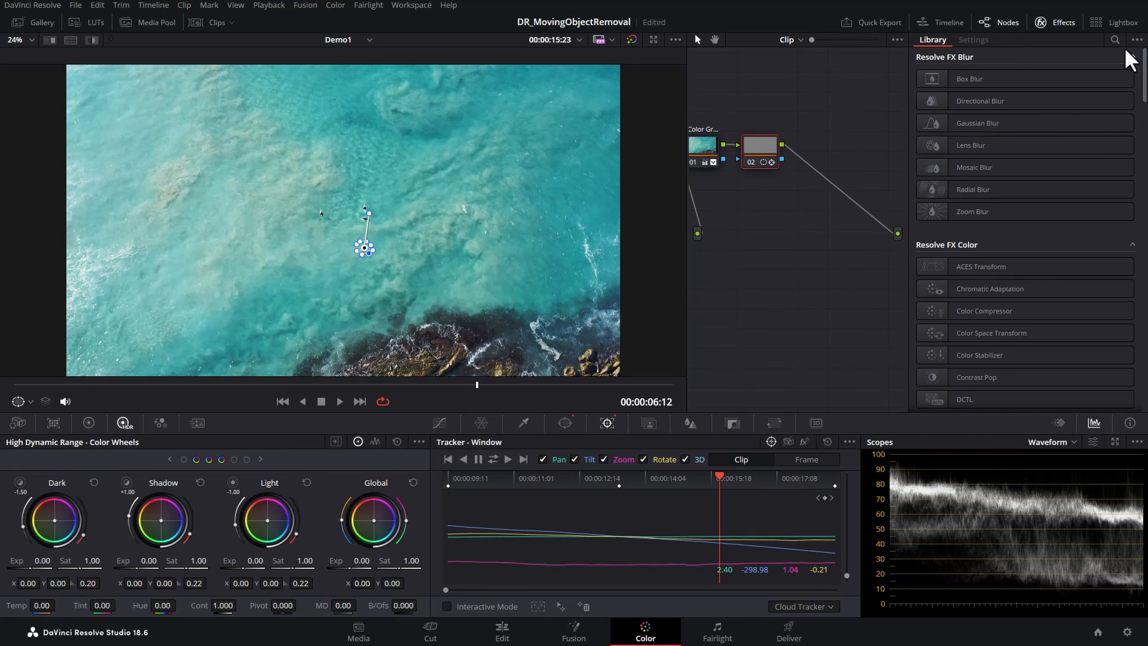
left_click(1115, 40)
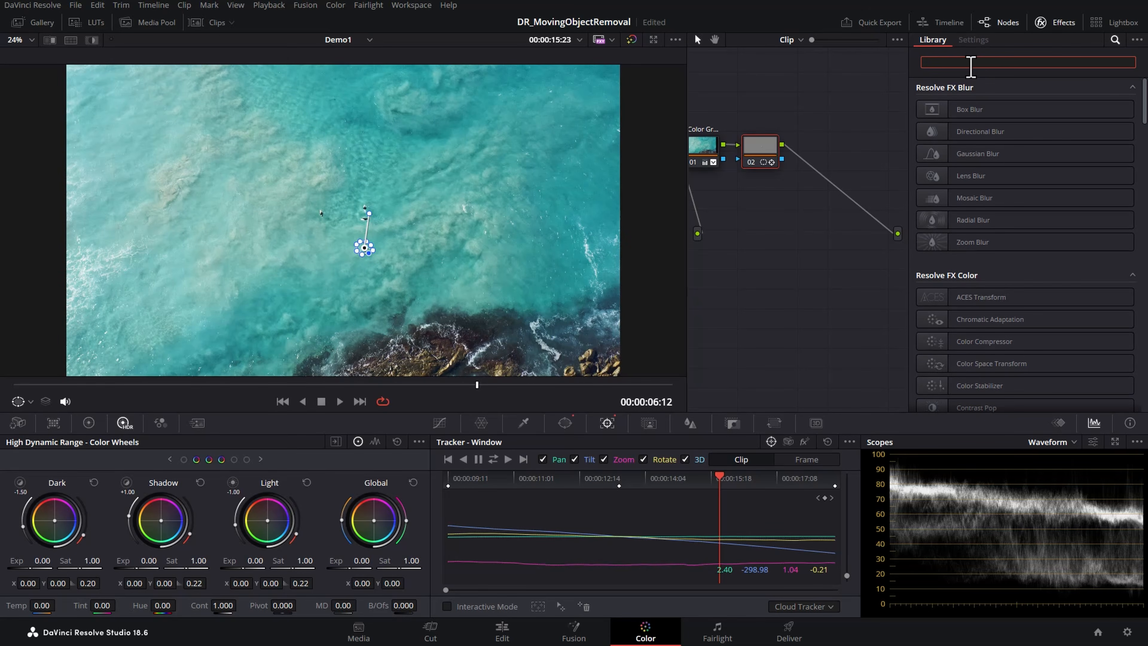
type("object removal")
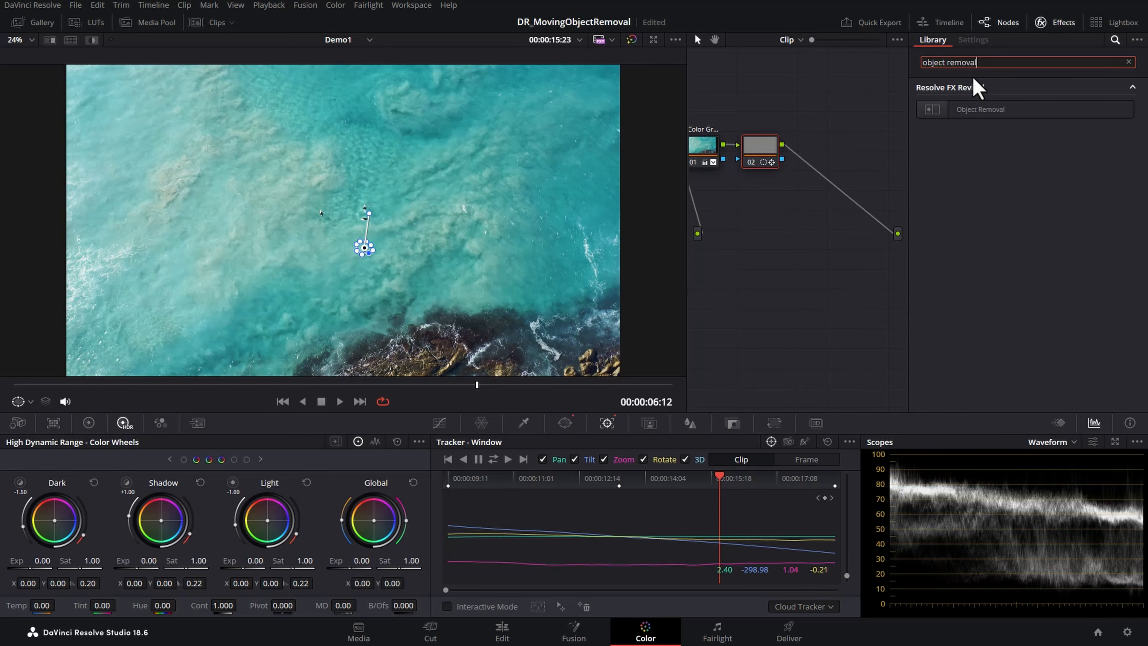
left_click_drag(948, 111, 765, 160)
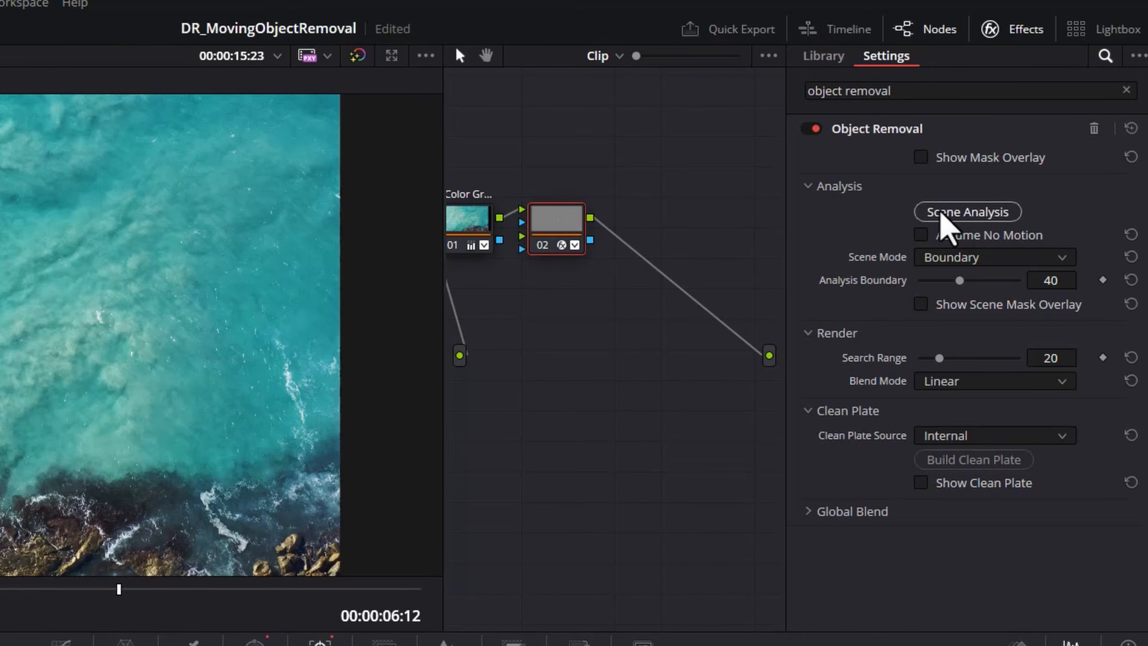
left_click(987, 213)
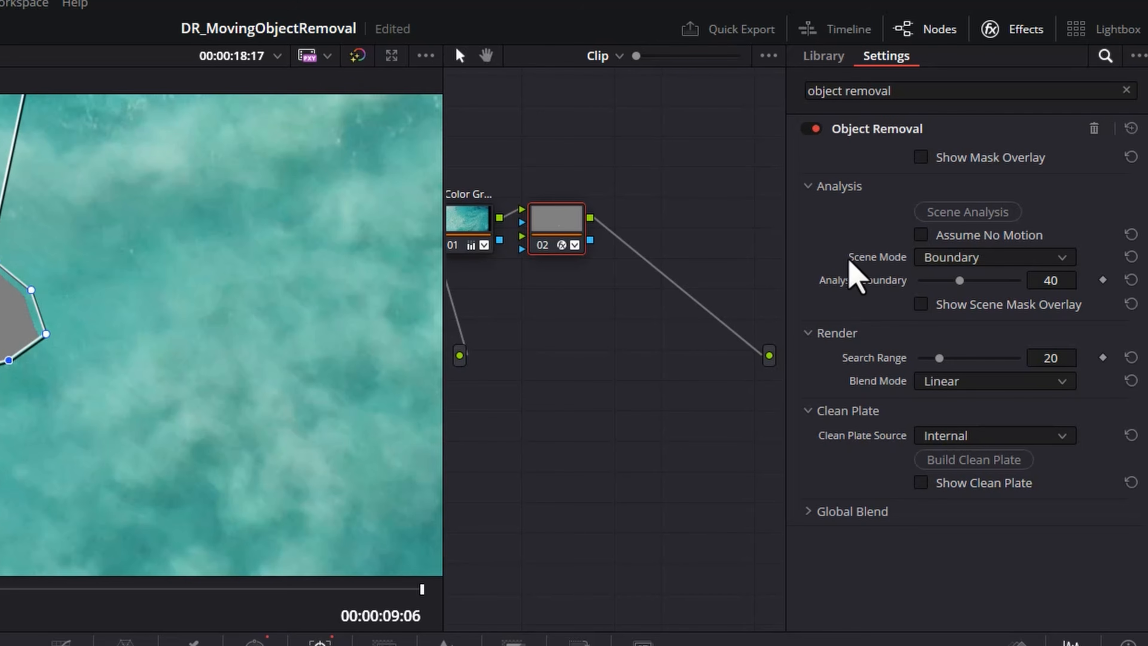
Set the Object Removal scene mode to Background and rerun the scene analysis
left_click(1063, 258)
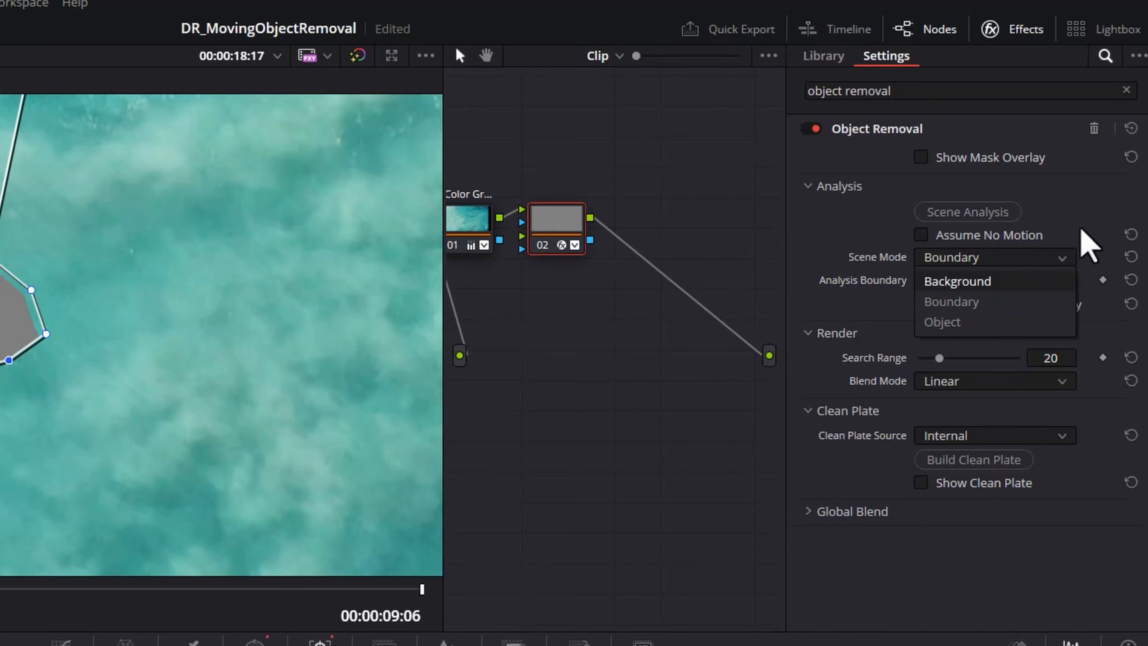
left_click(1089, 246)
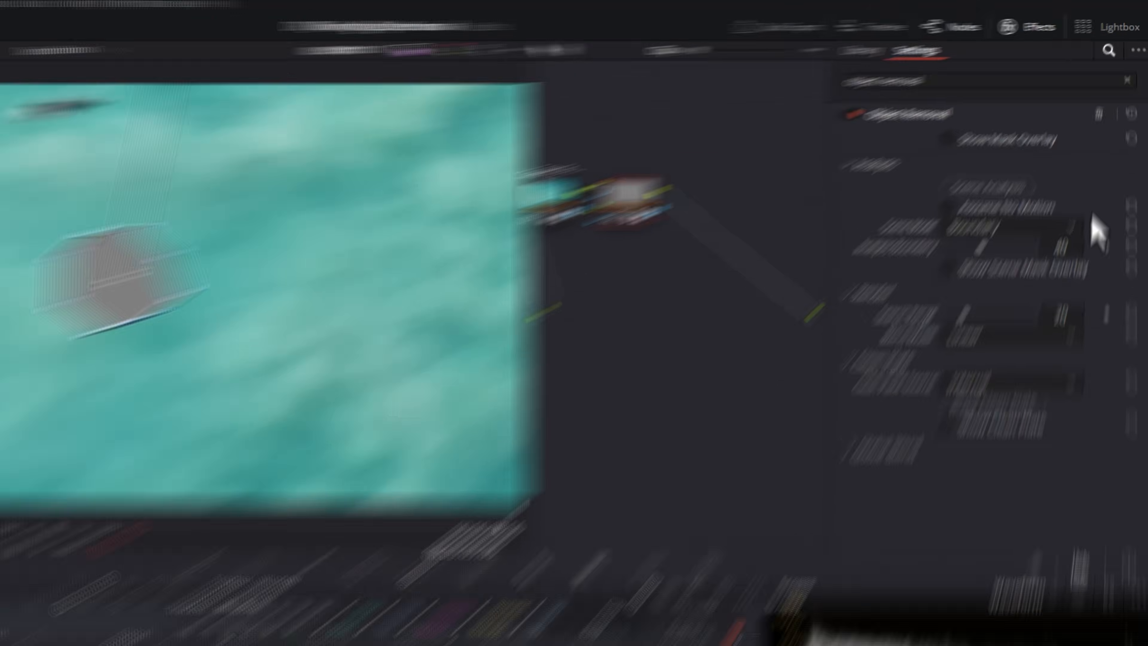
left_click(1088, 170)
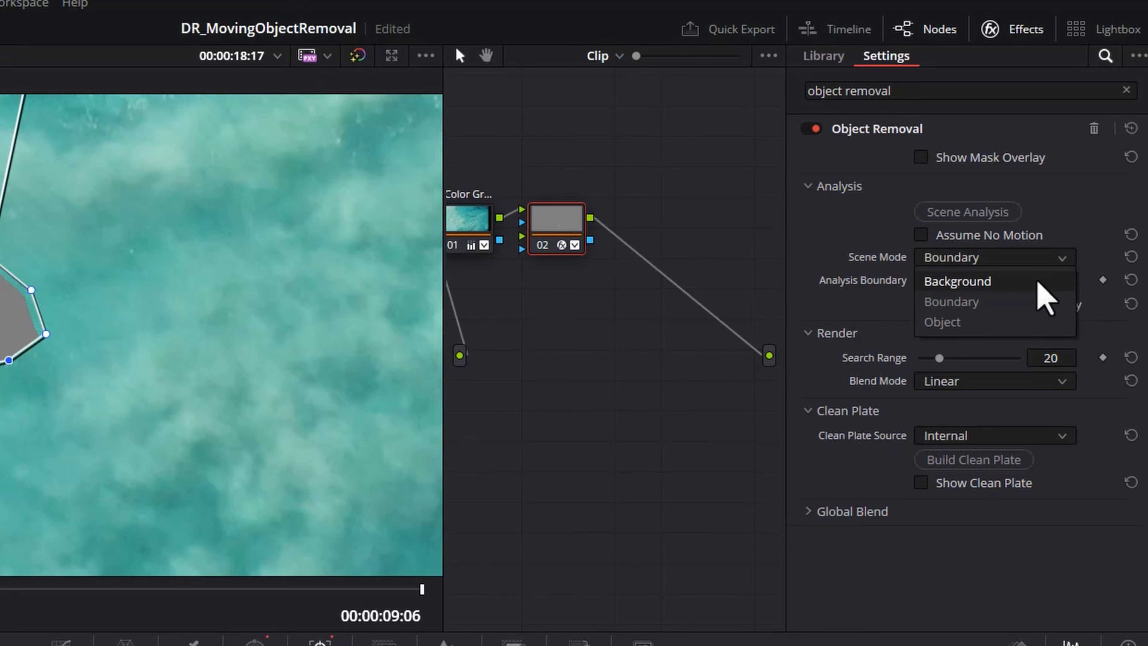
left_click(1026, 289)
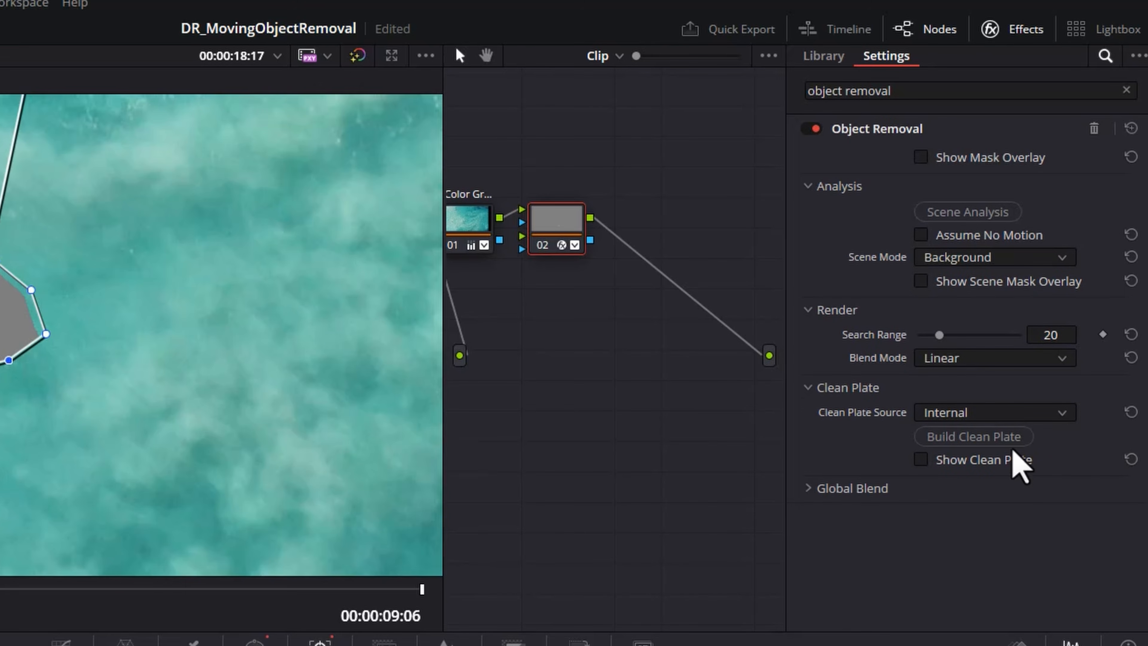
left_click(962, 213)
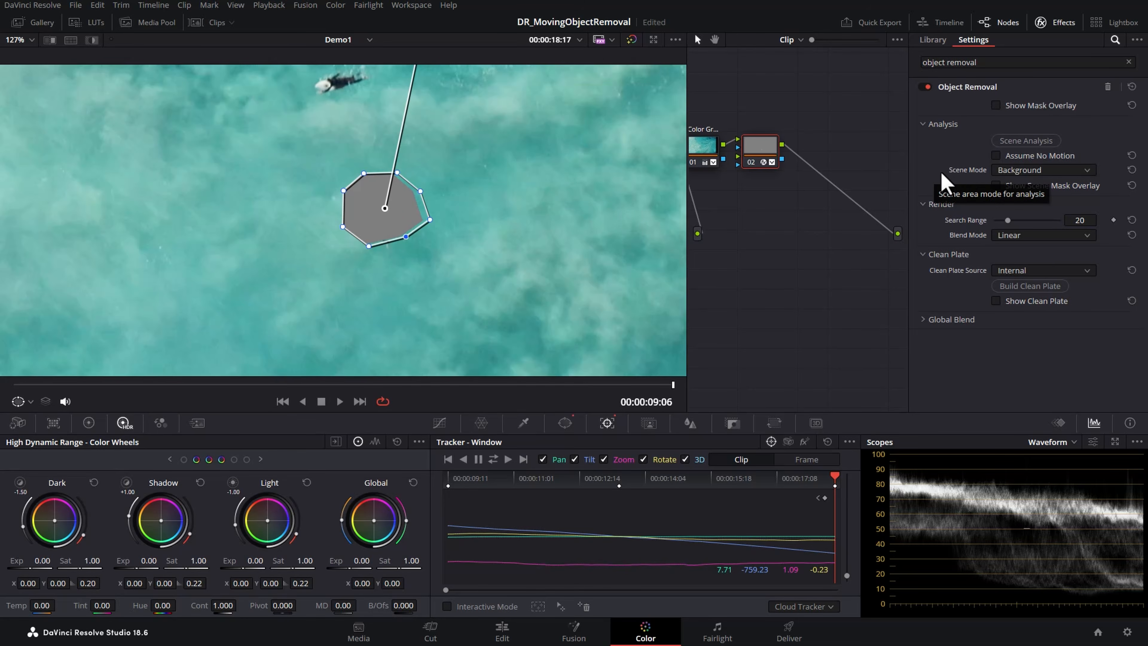
Reset the scene mode to the default Boundary and run the scene analysis again
double_click(965, 168)
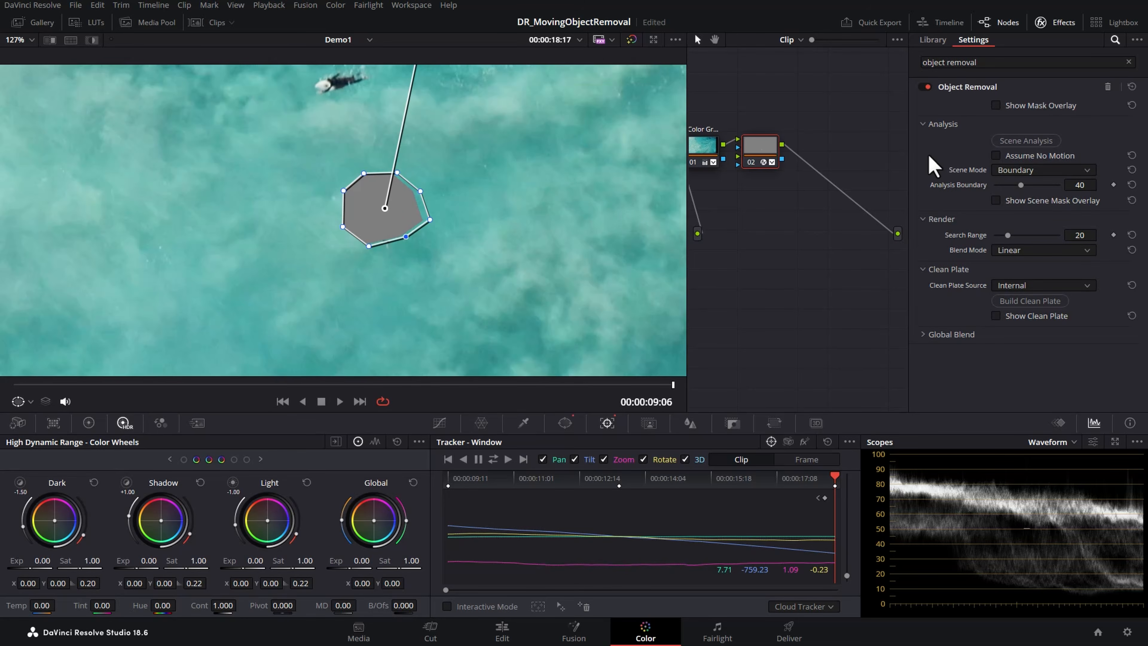
left_click(1008, 141)
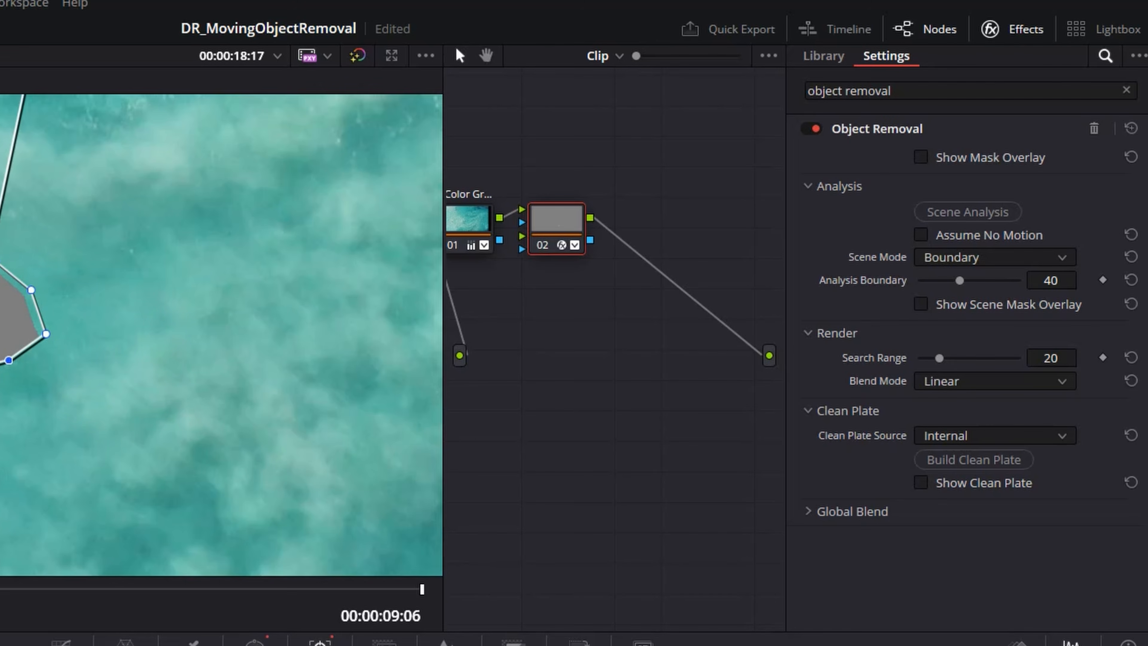
Try Search Range values between 0 and 100, and reset the Search Range to its default of 20
left_click_drag(940, 358, 941, 359)
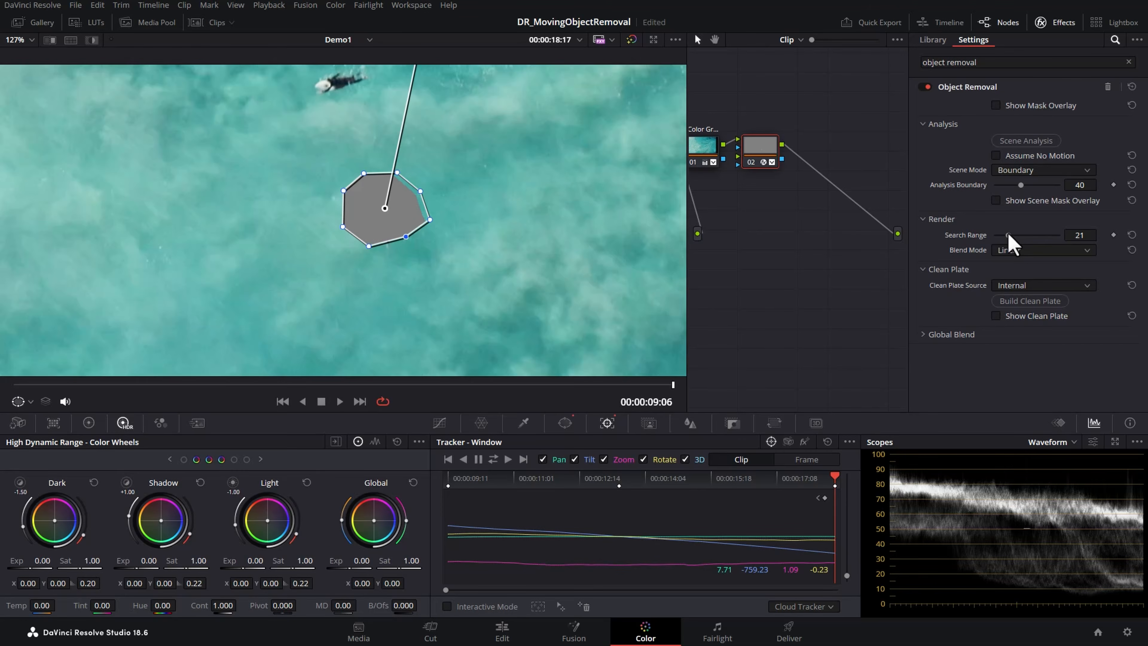
left_click_drag(1042, 234, 1051, 230)
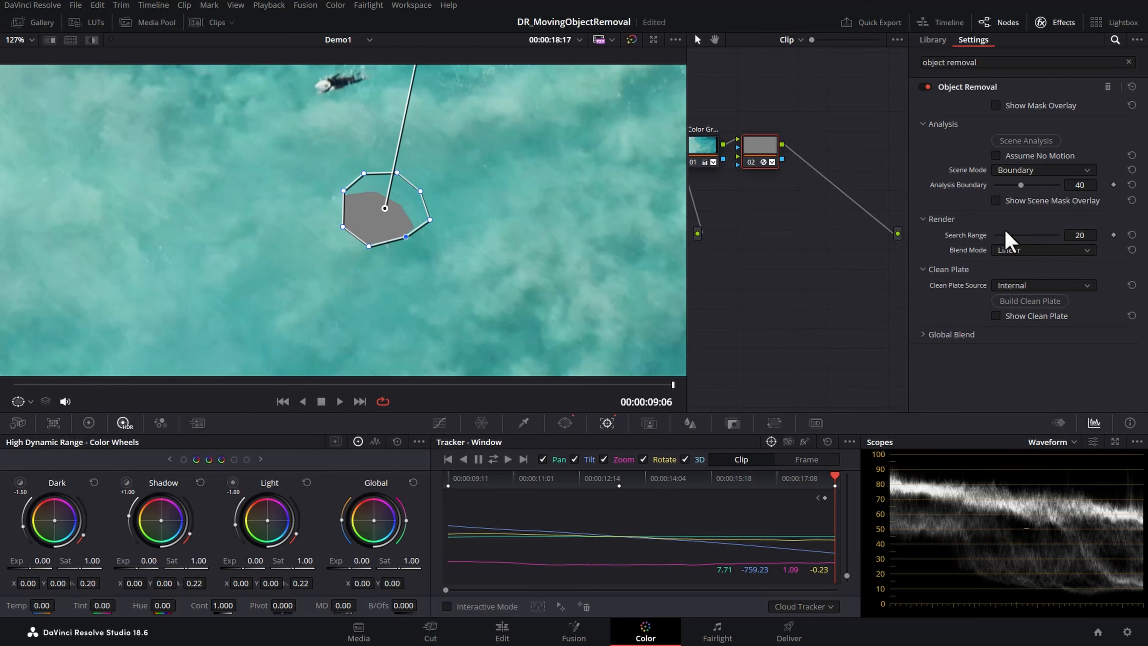
left_click_drag(1005, 231, 991, 236)
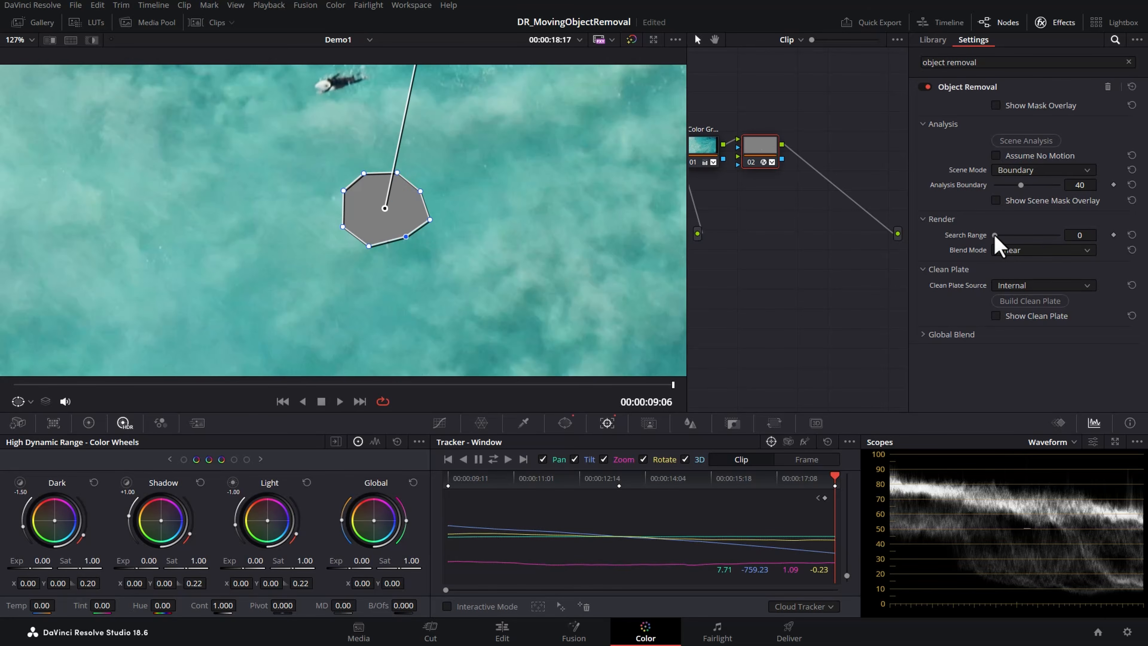
left_click_drag(997, 236, 1068, 238)
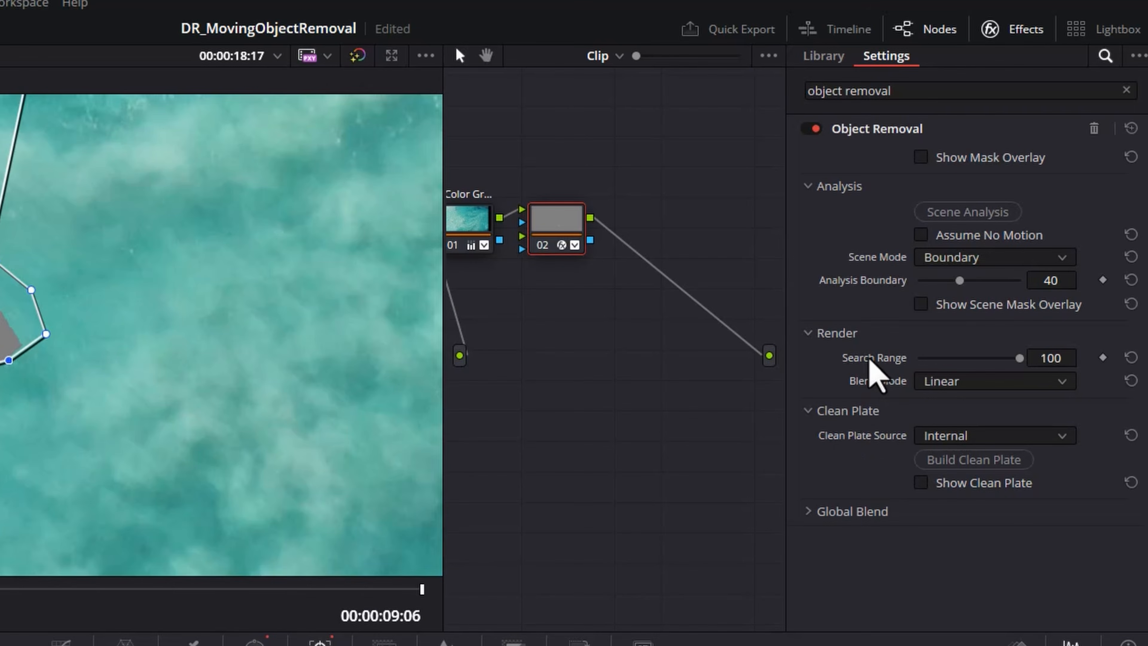
double_click(962, 236)
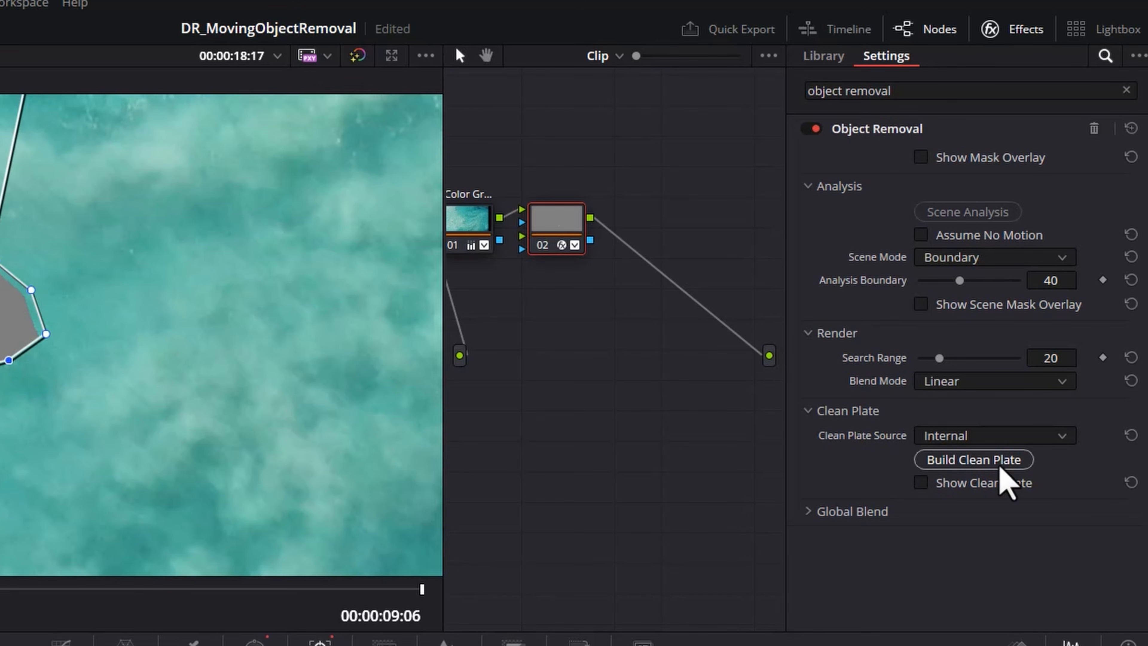
Build the clean plate for the Object Removal effect from the internal source
left_click(977, 459)
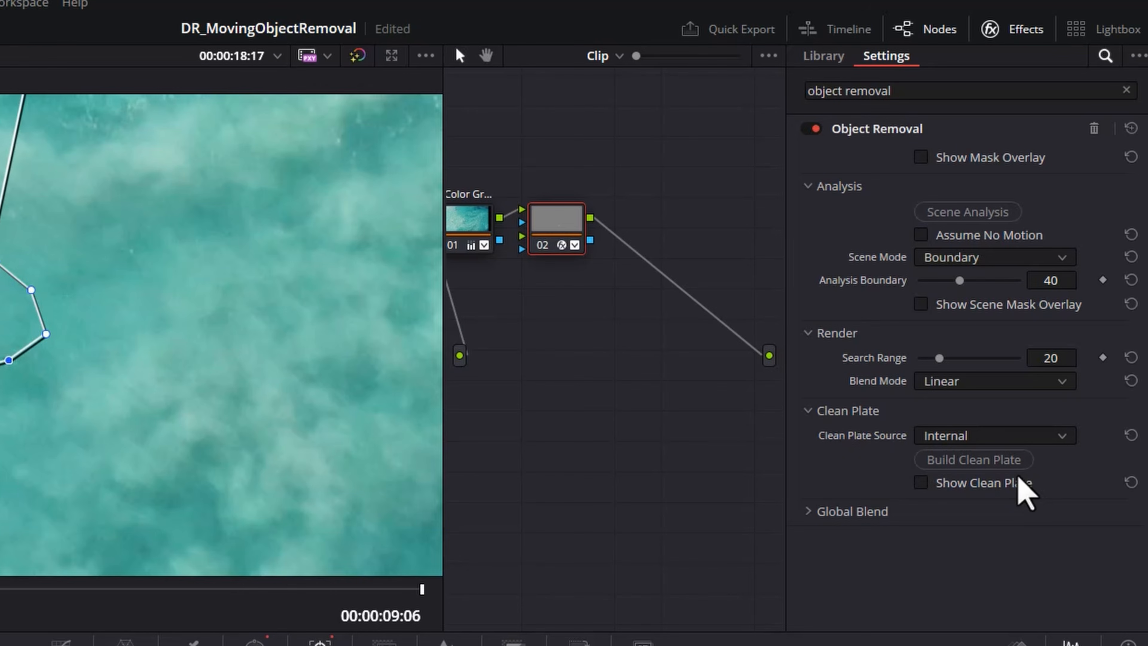
left_click(1061, 436)
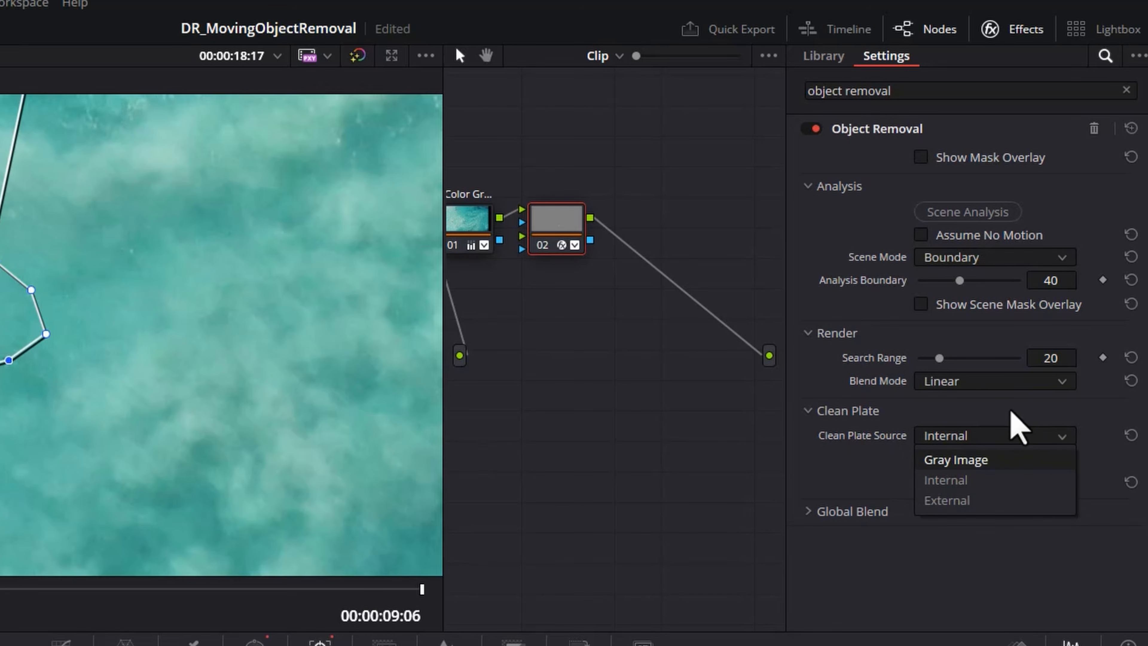
left_click(1021, 411)
left_click(1020, 411)
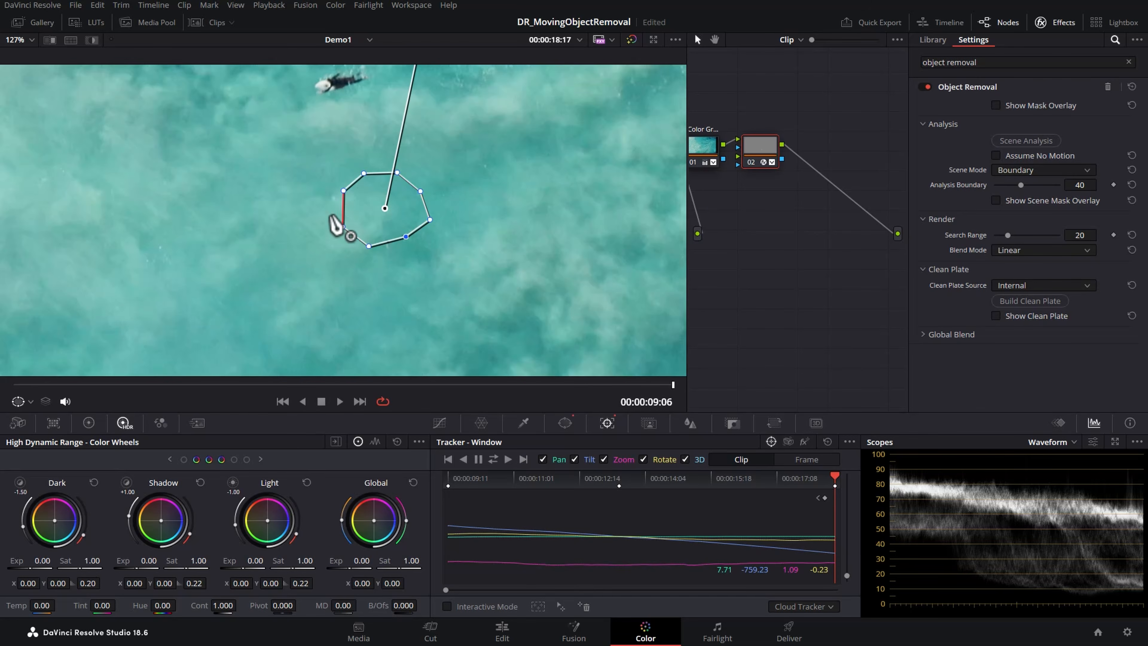
Enlarge the surfer's power window to a size of 55.54 and turn off its on-screen outline
left_click(30, 403)
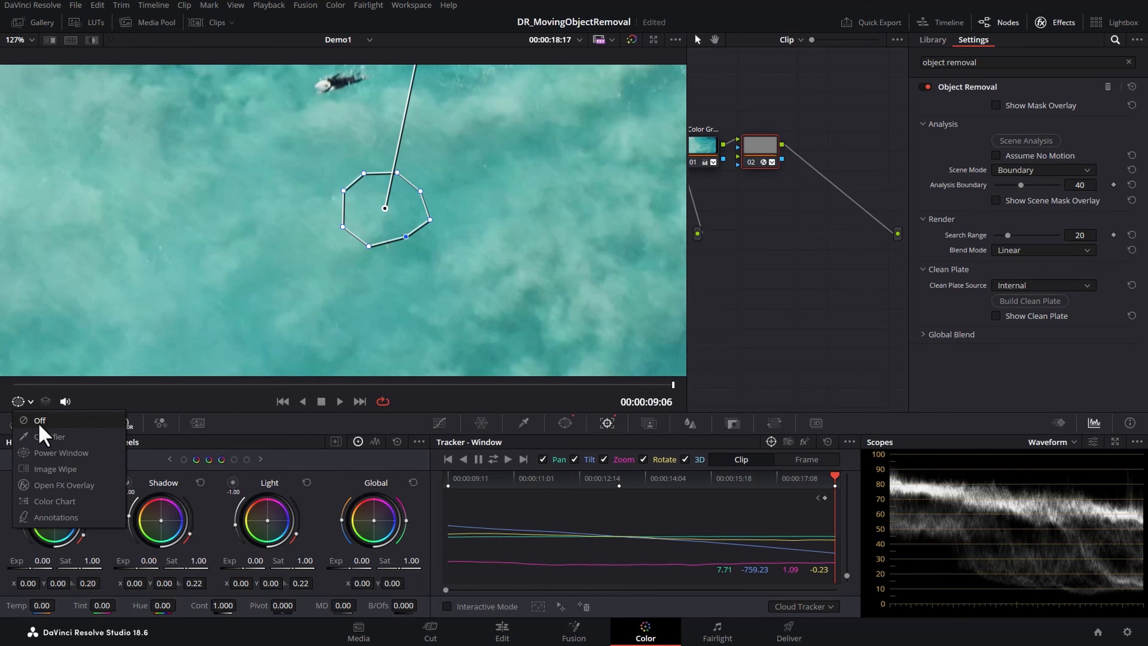
left_click(79, 421)
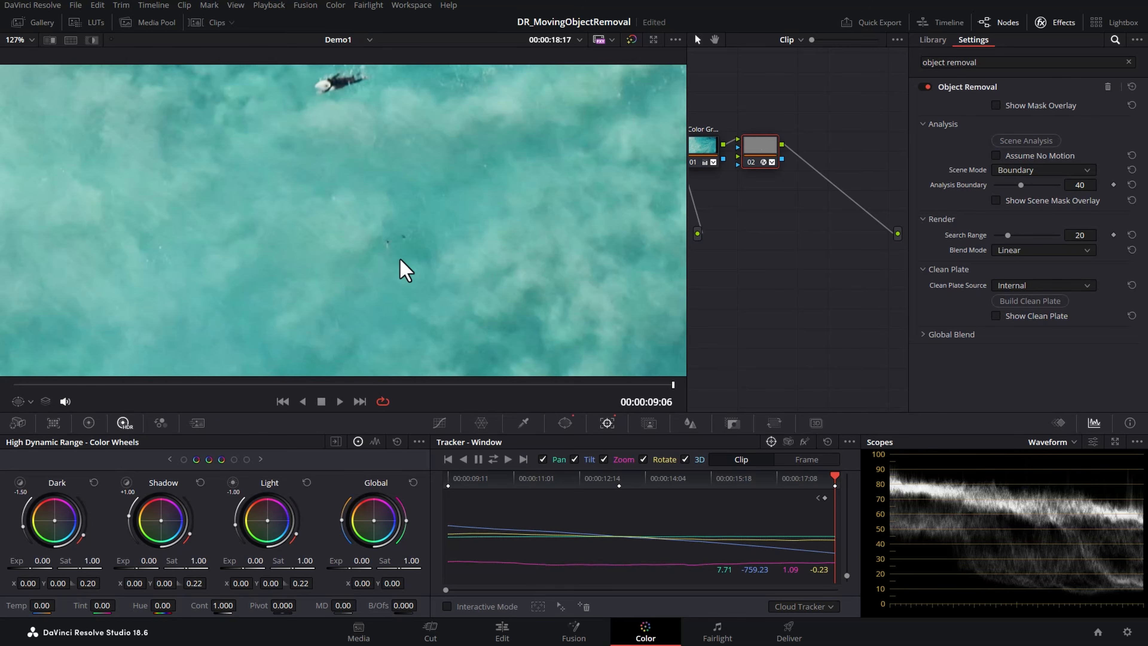
left_click(565, 423)
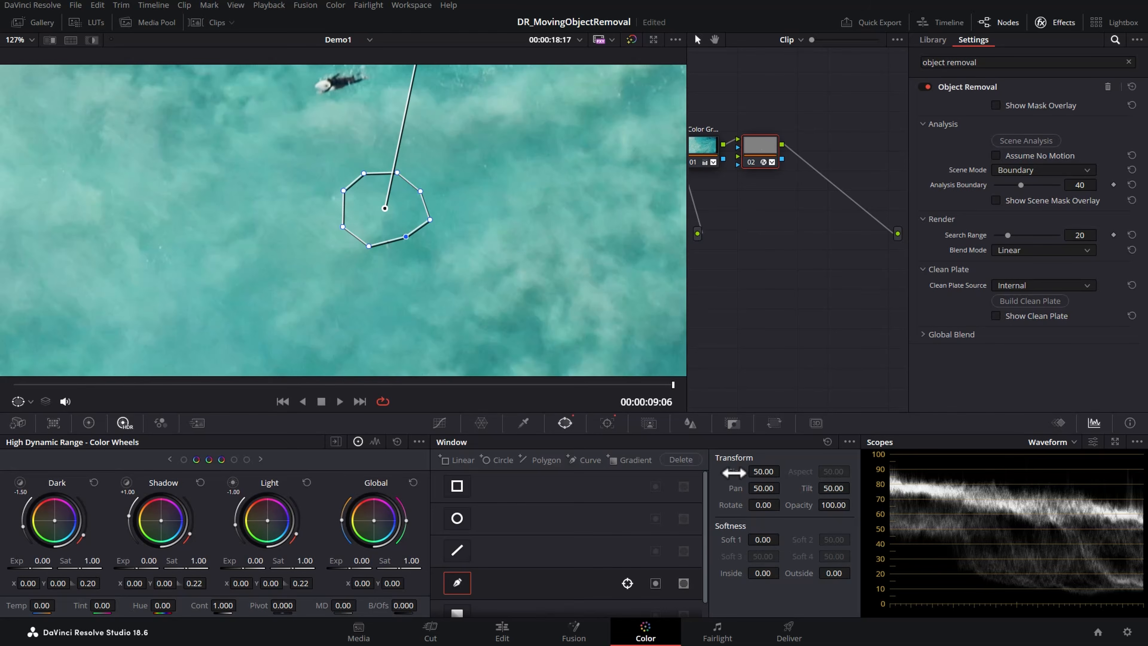
left_click_drag(735, 471, 834, 369)
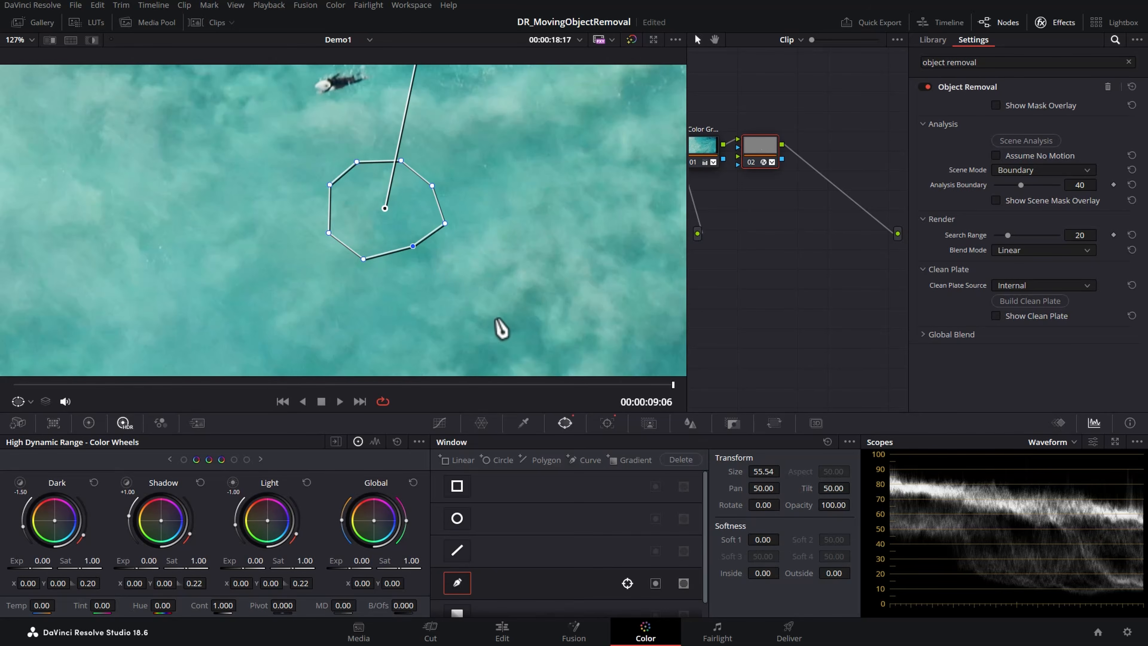
left_click(30, 401)
left_click(26, 419)
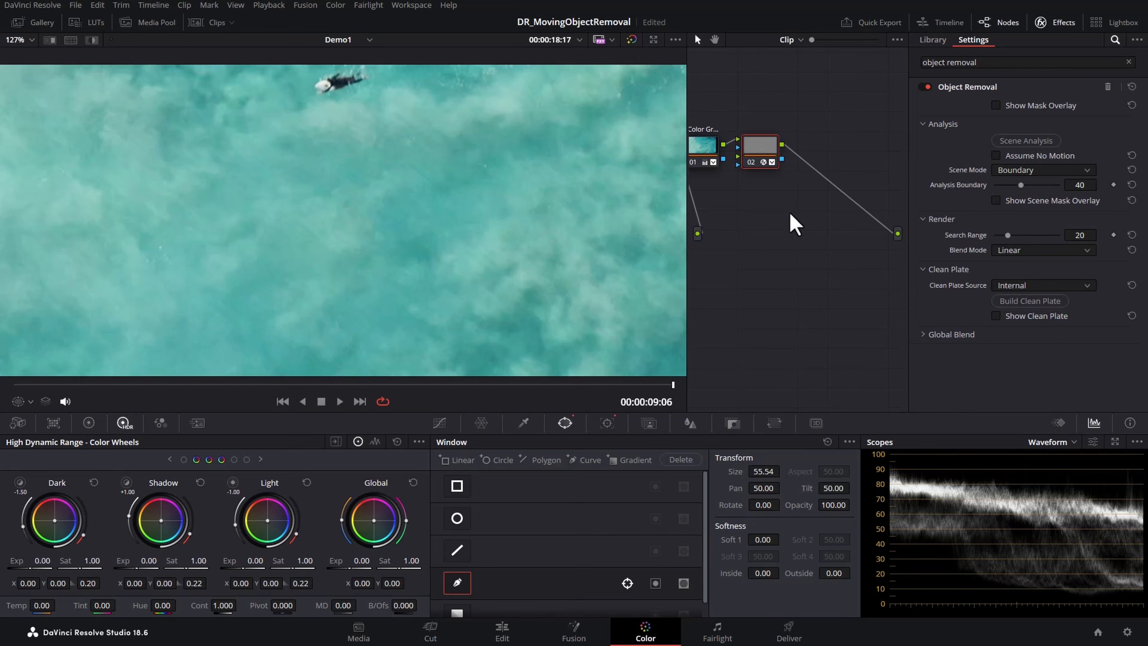
Compare the shot with the Object Removal node disabled and enabled, and play the result back full screen
key("ctrl+d")
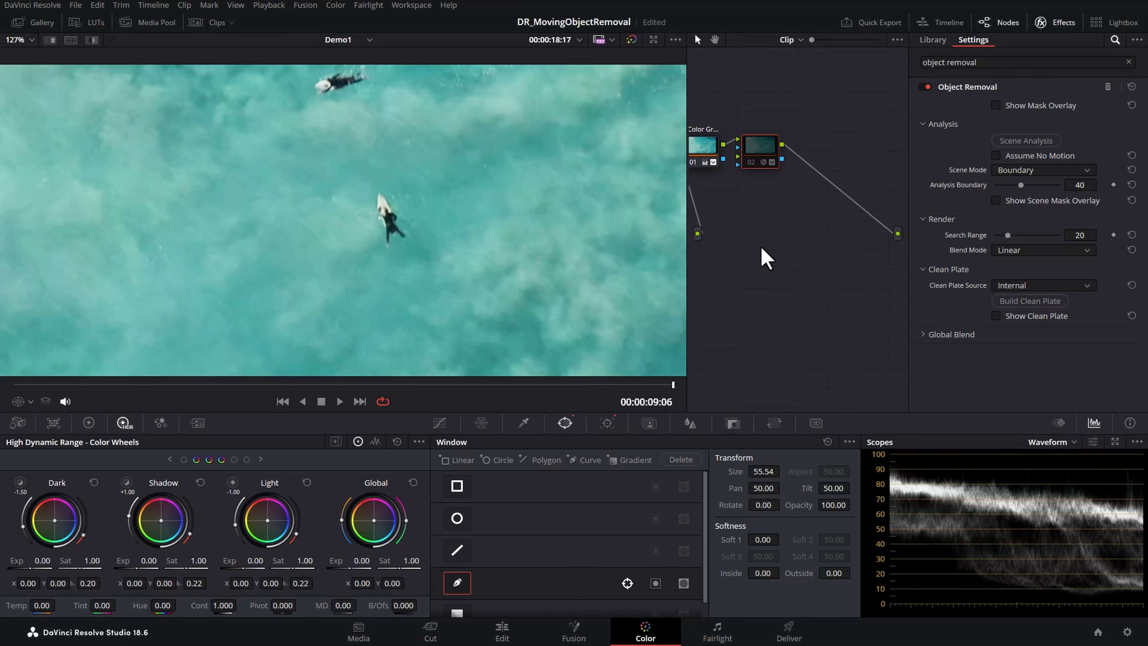
key("ctrl+d")
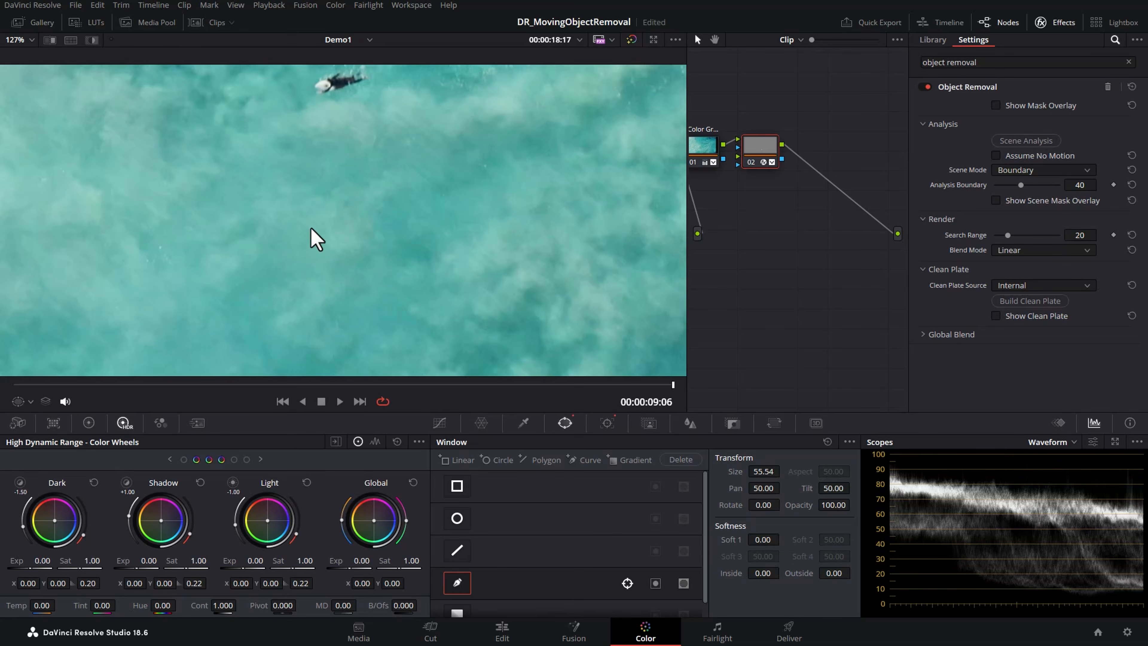
left_click(340, 401)
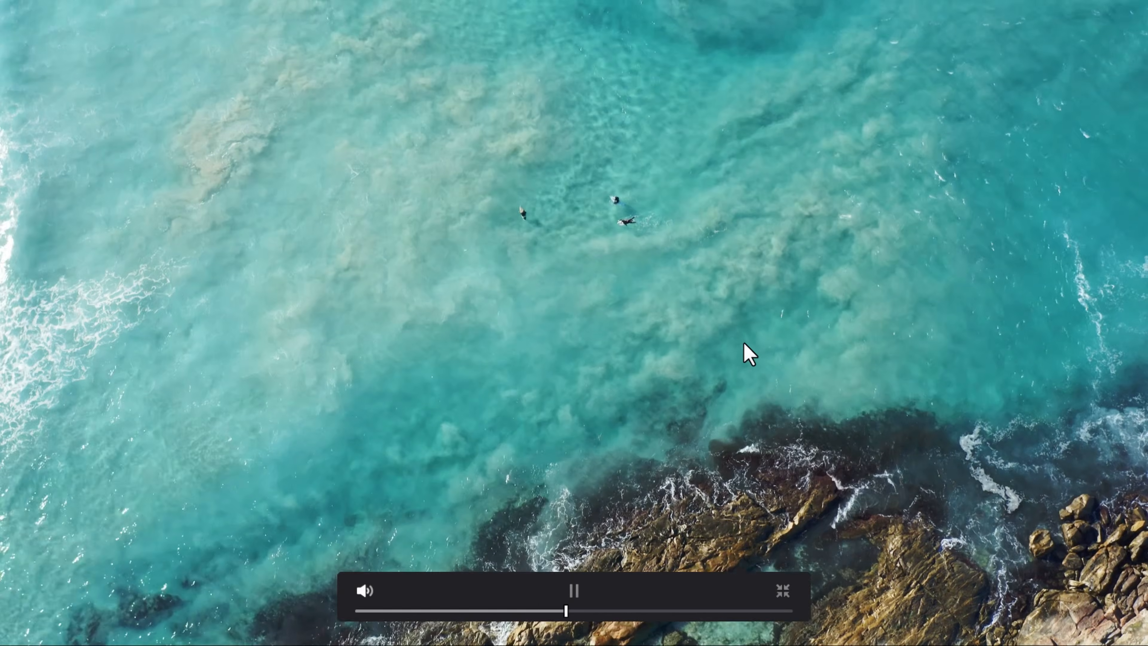
key("space")
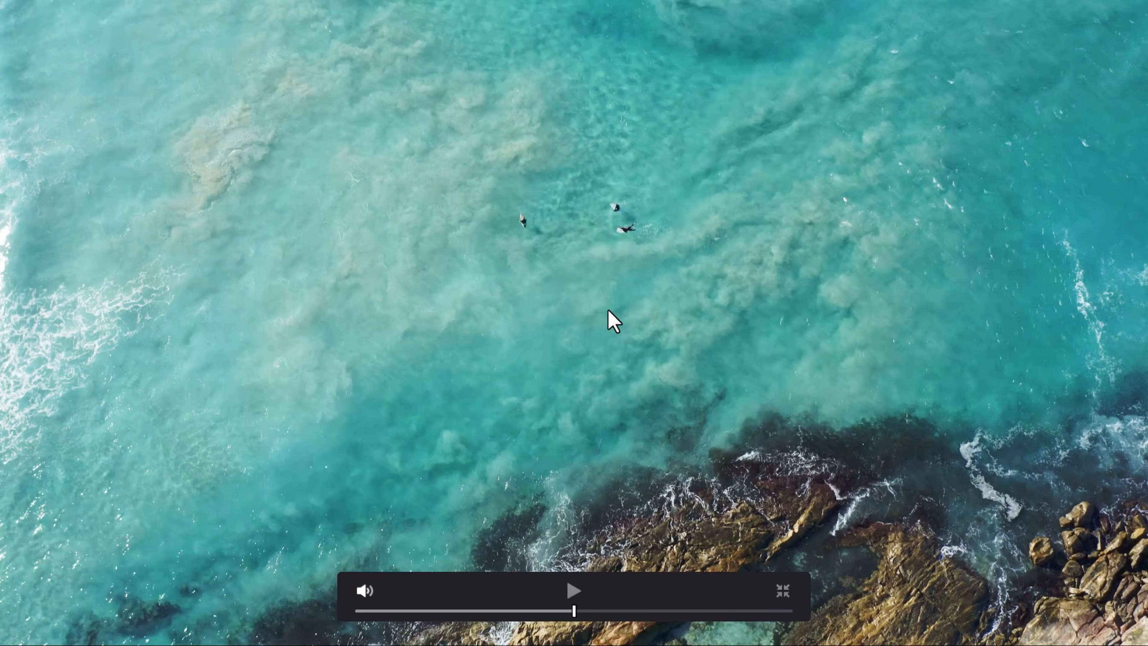
left_click(556, 609)
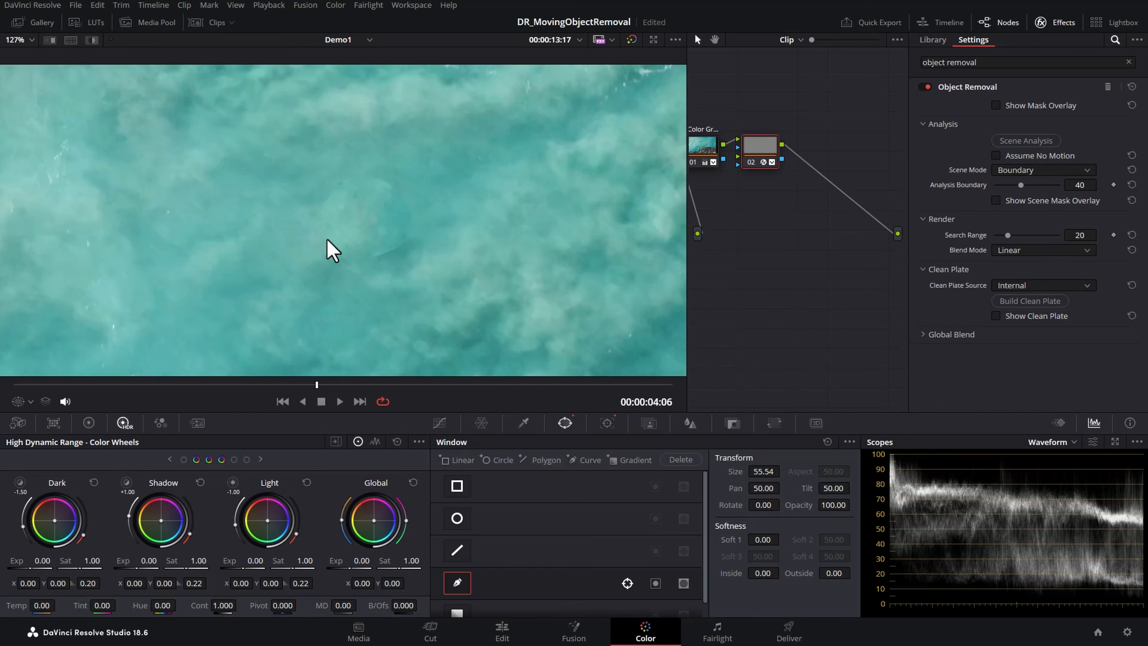
Show the power window outline over the viewer to check the removed area, and hide the outline again
left_click(31, 401)
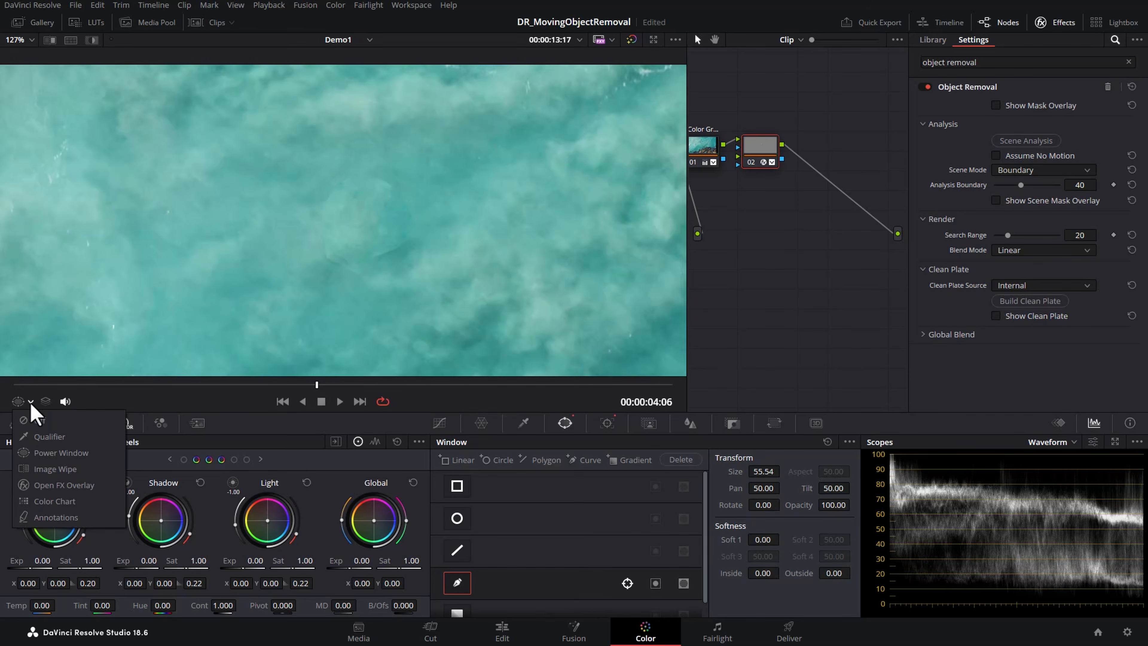
left_click(54, 453)
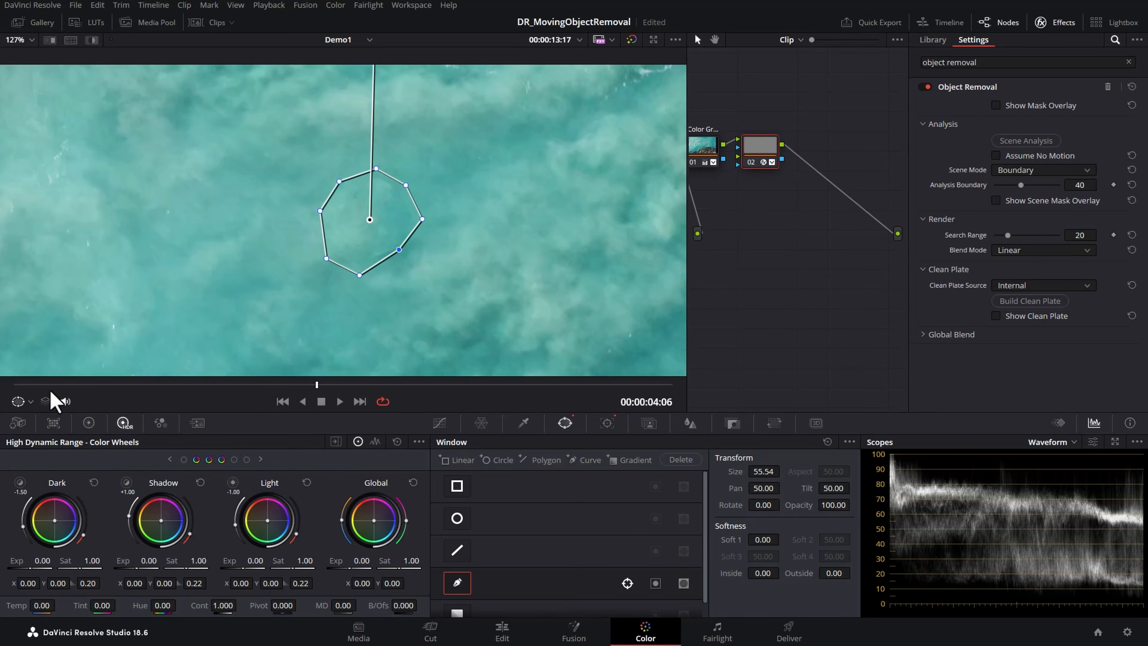
left_click(31, 401)
left_click(45, 421)
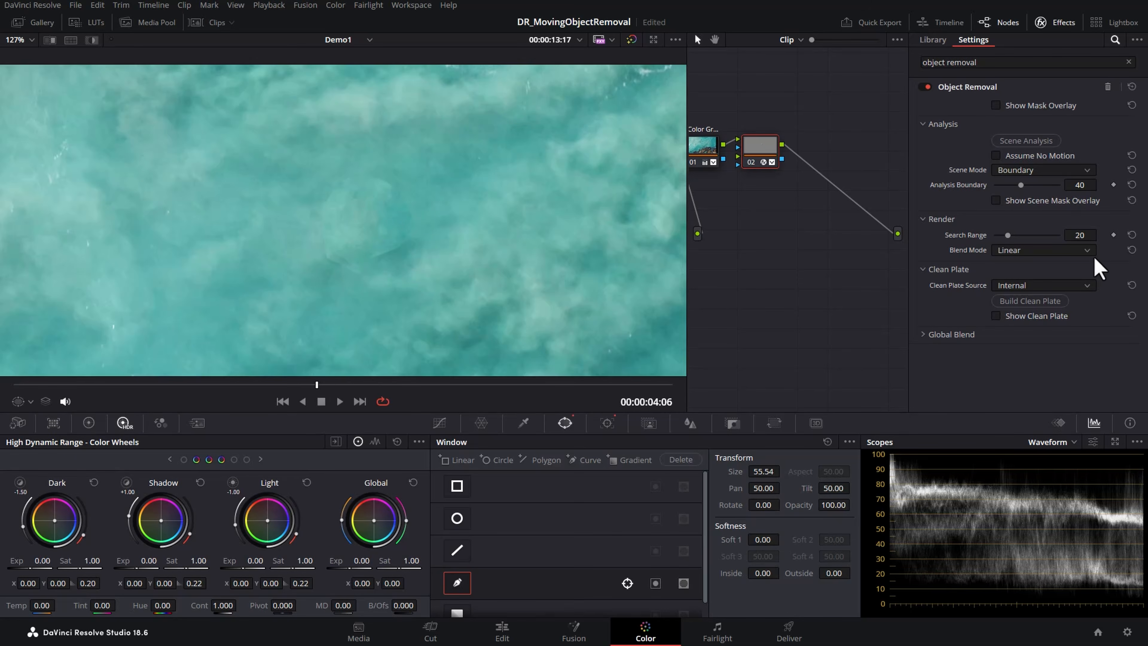
Set the Object Removal Blend Mode to Adaptive Blend and play the clip from its start in the enlarged viewer
left_click(1086, 251)
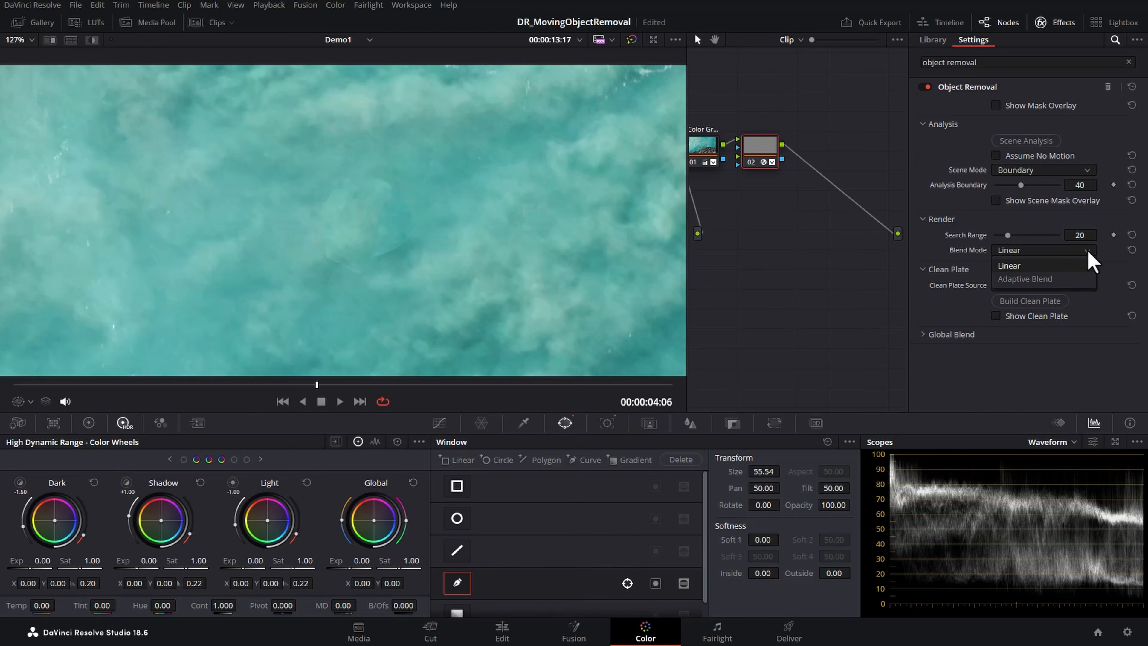
left_click(1053, 285)
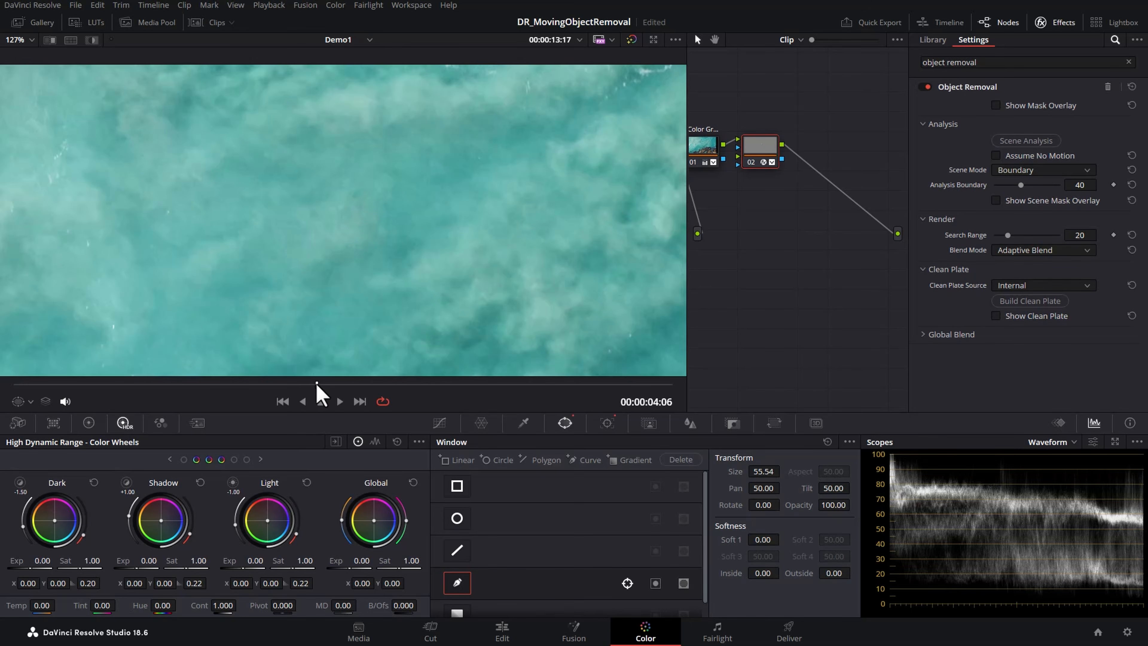
left_click(304, 401)
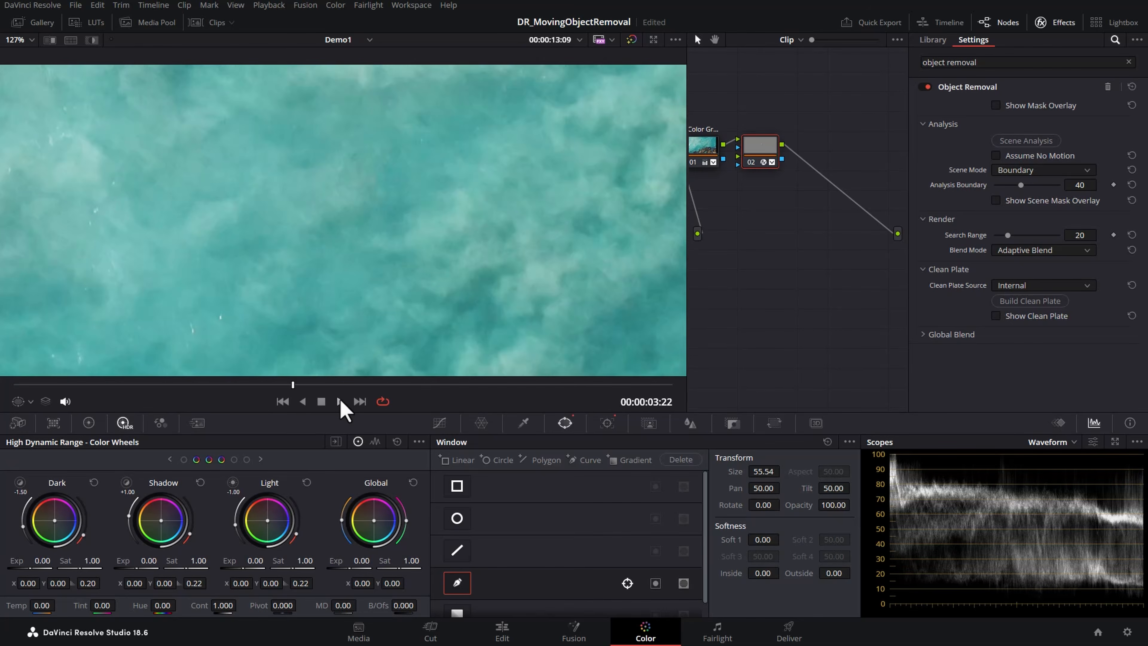
key("alt+f")
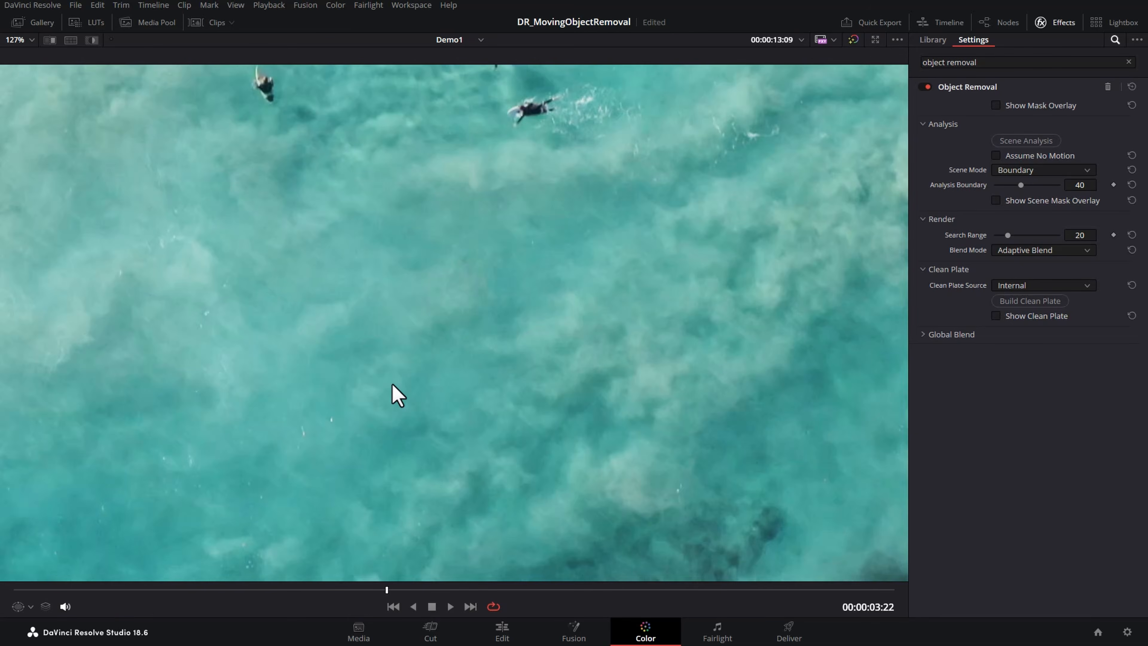
key("Home")
key("space")
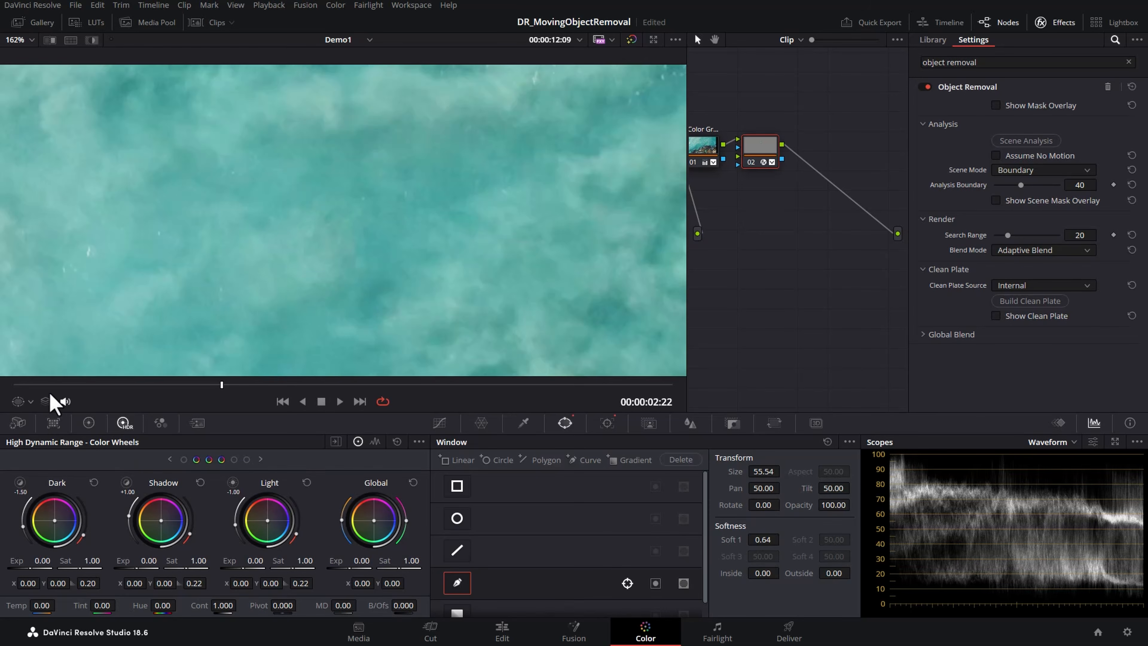
Adjust the power window's Soft 1 softness, trying values up to 8.46, and hide the window outline
left_click(18, 401)
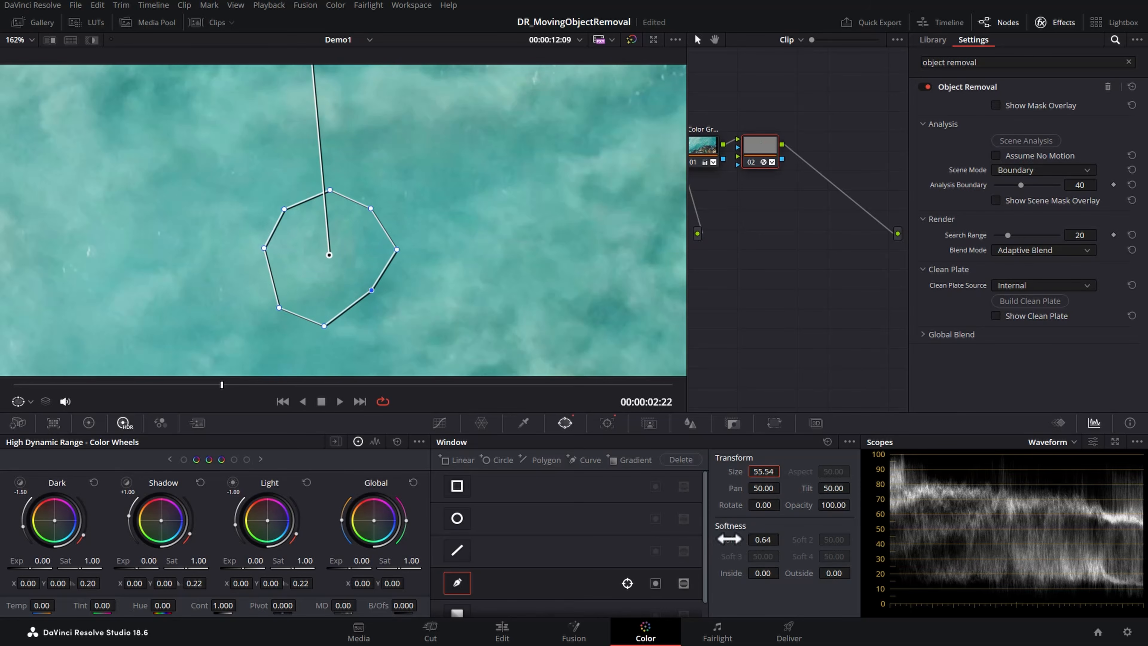
left_click_drag(783, 538, 783, 539)
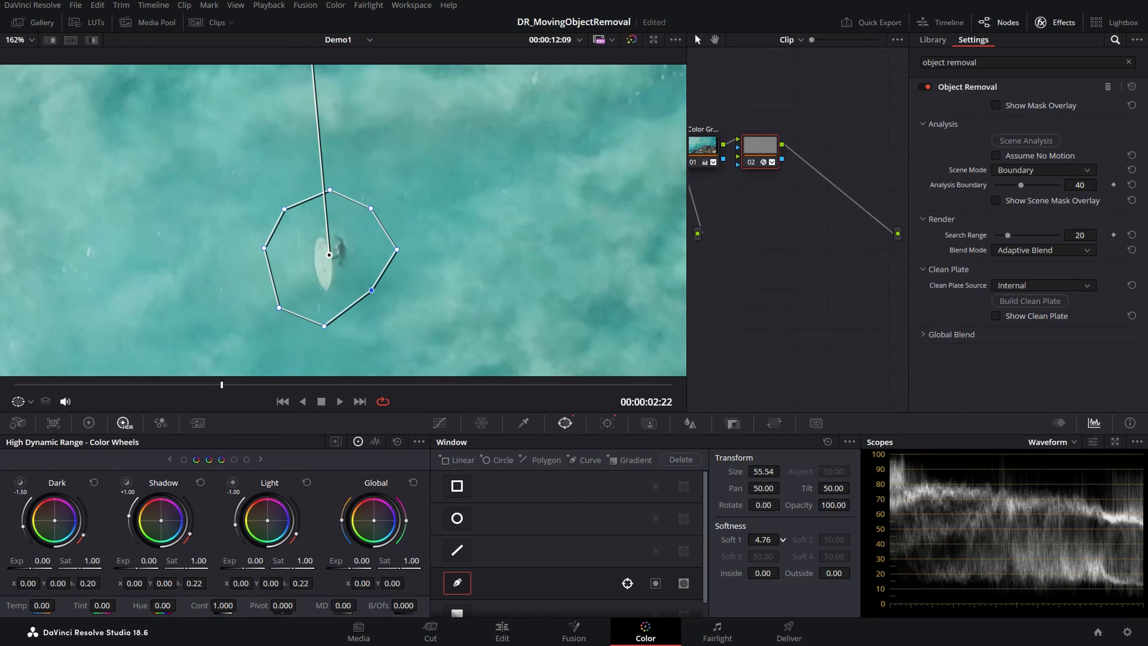
left_click_drag(783, 538, 783, 538)
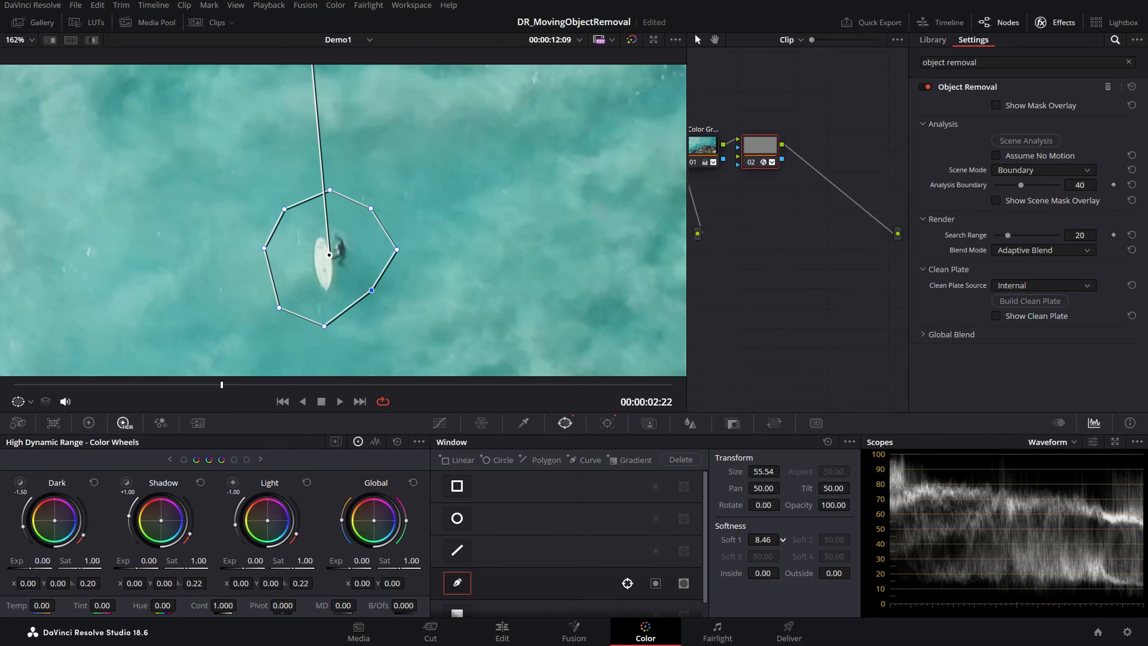
left_click_drag(783, 539, 783, 539)
left_click(30, 400)
left_click(41, 420)
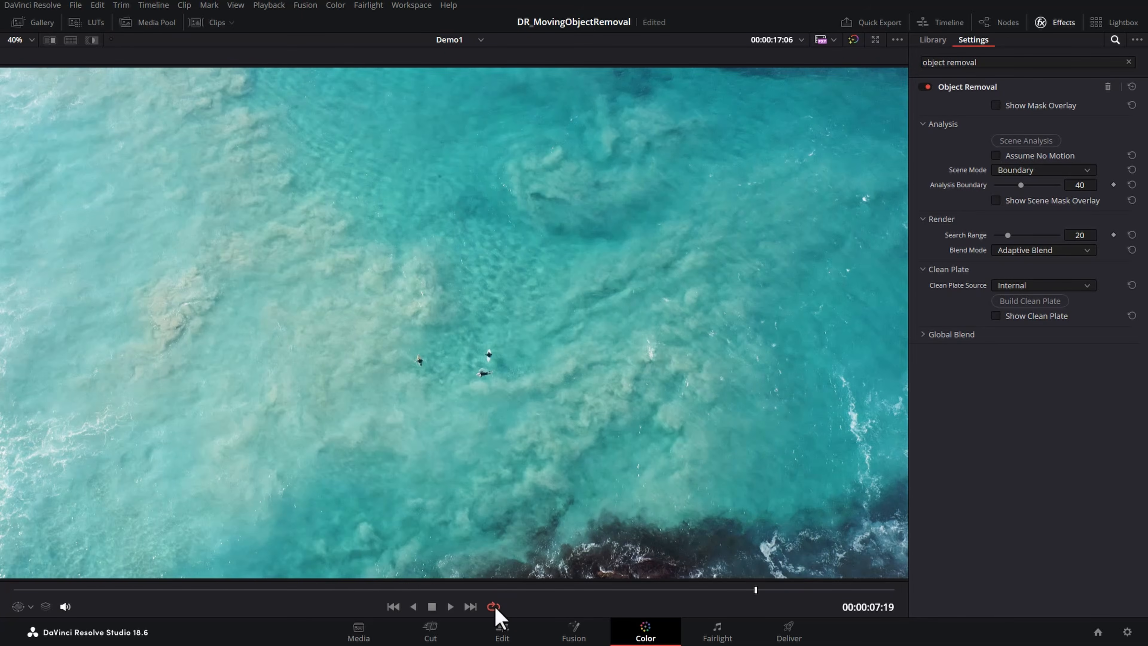
Move the playhead to the first yellow clip on the Edit page timeline and open it on the Color page
left_click(501, 629)
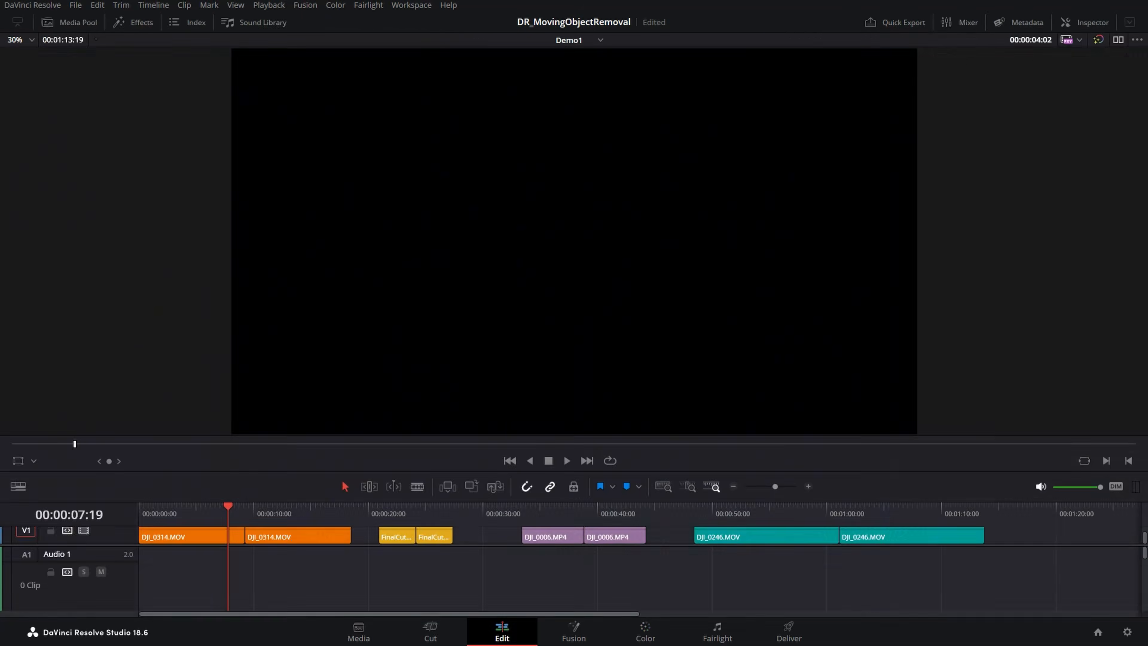
left_click(378, 510)
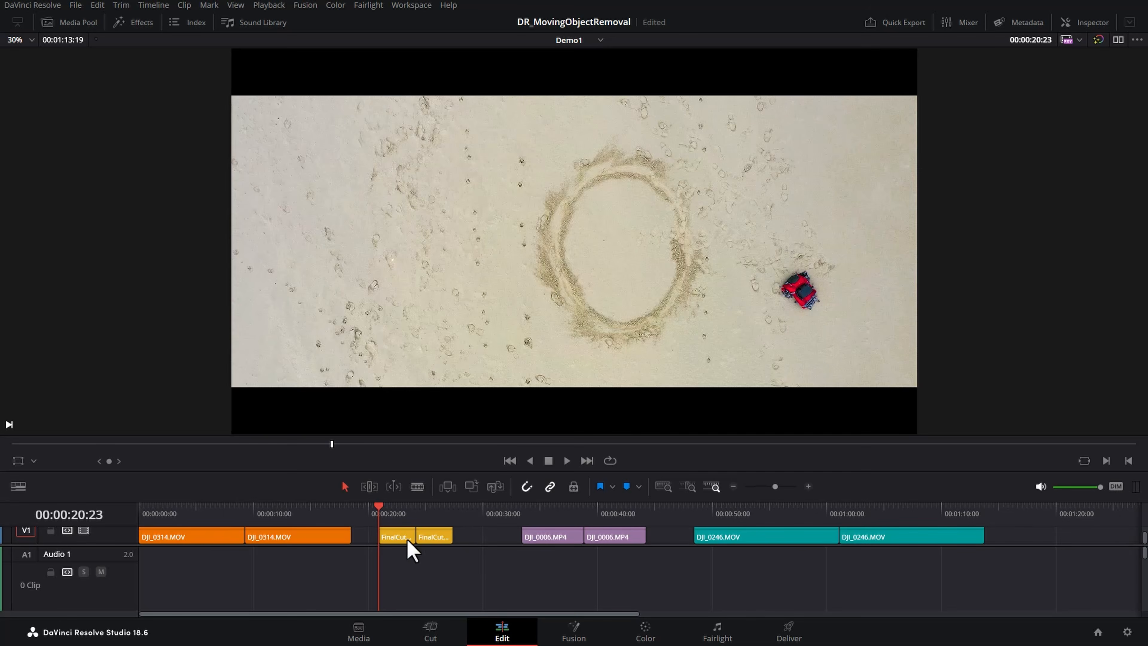
left_click(646, 634)
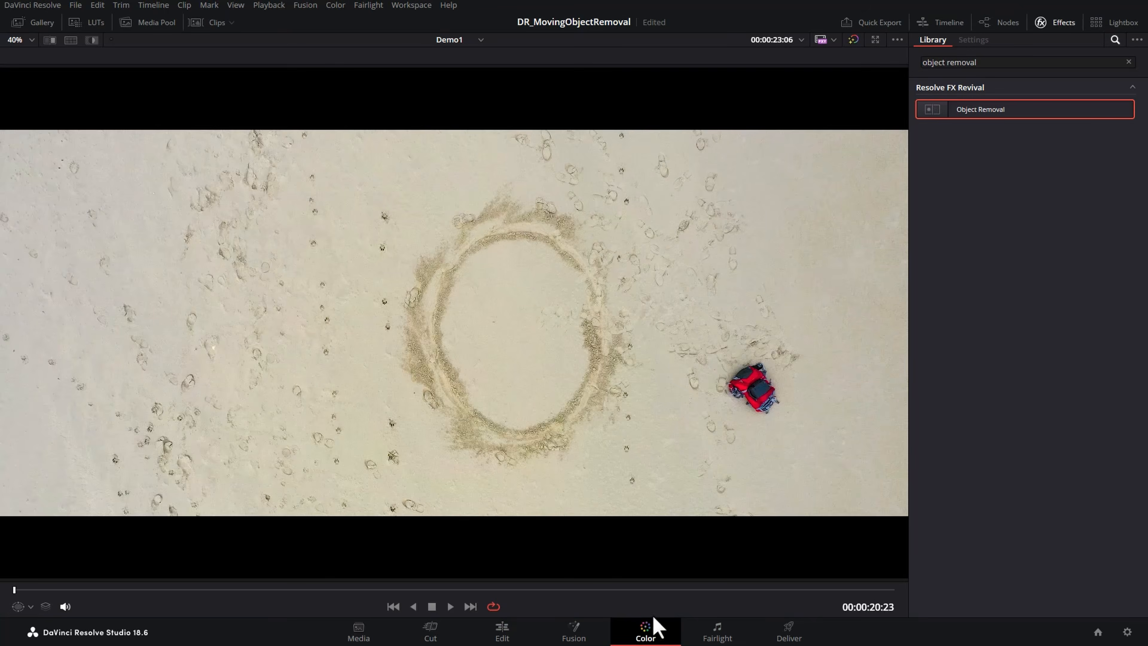
Show the node graph and add a second serial node, placed below node 01
left_click(1006, 30)
key("alt+s")
left_click_drag(810, 148, 787, 221)
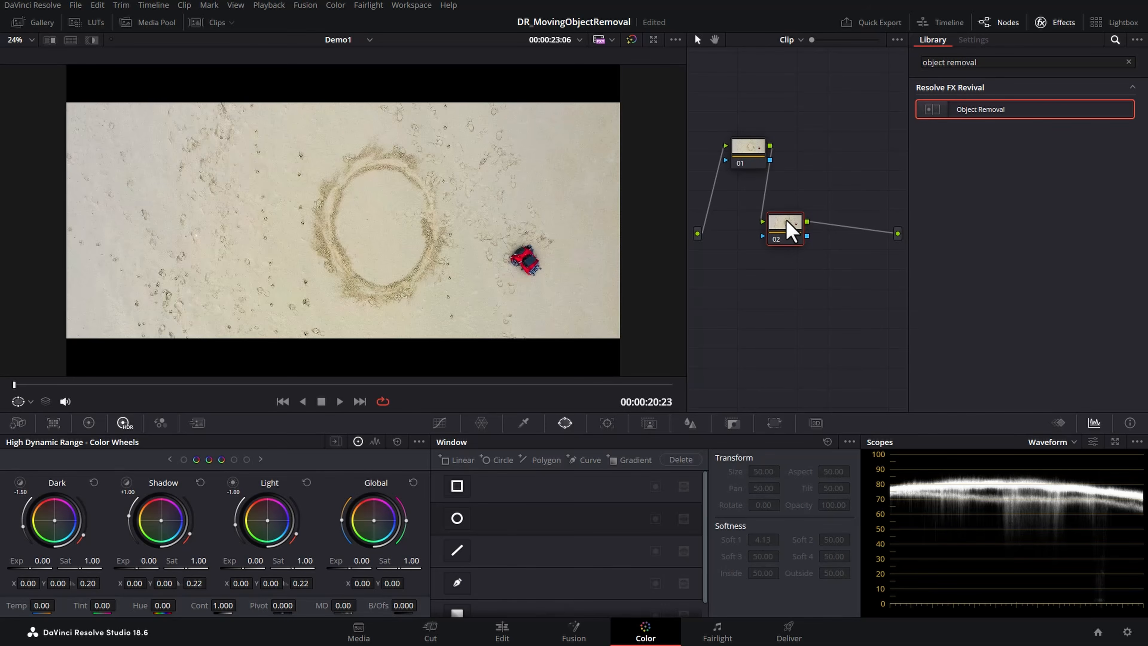
Draw a closed curve power window around the red vehicle on node 02, and fit the whole frame in the viewer
left_click(458, 583)
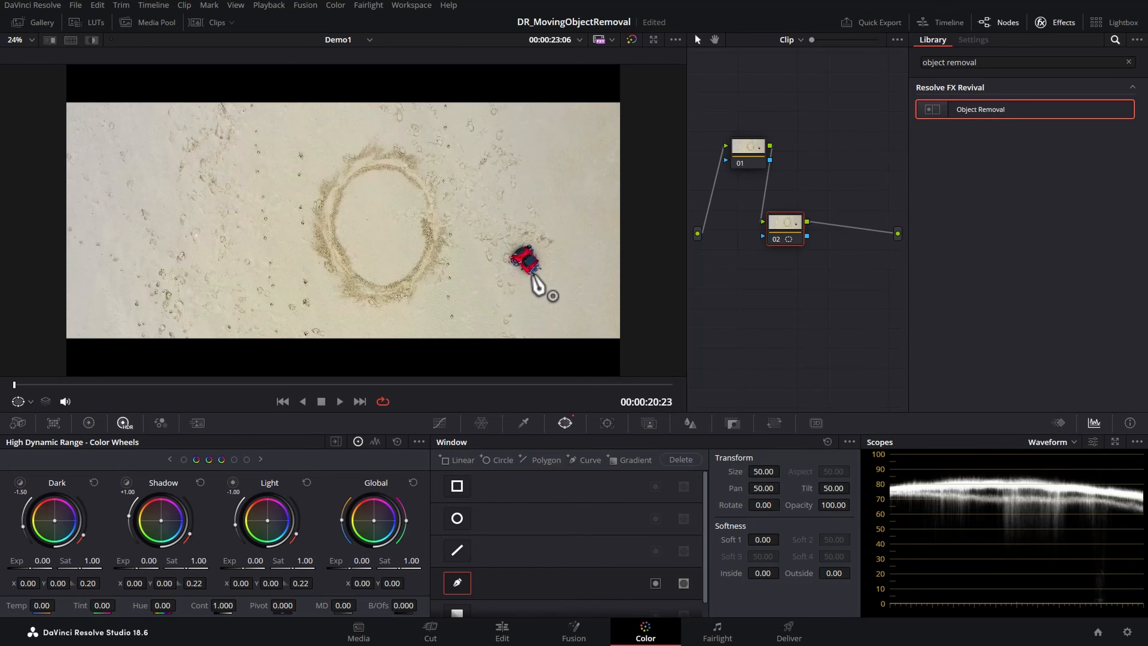
scroll(533, 274, "up", 4)
left_click_drag(605, 210, 277, 122)
left_click(454, 272)
left_click(416, 255)
left_click(398, 225)
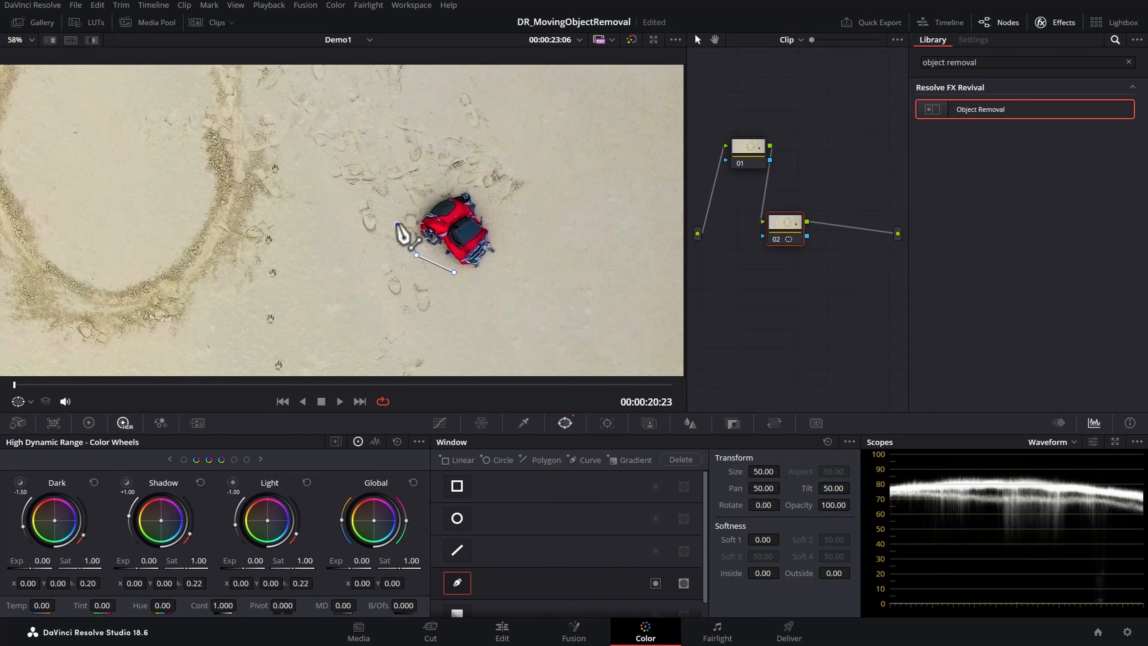
left_click(419, 190)
left_click(457, 174)
left_click(488, 189)
left_click(503, 217)
left_click(507, 254)
left_click(489, 282)
left_click(454, 272)
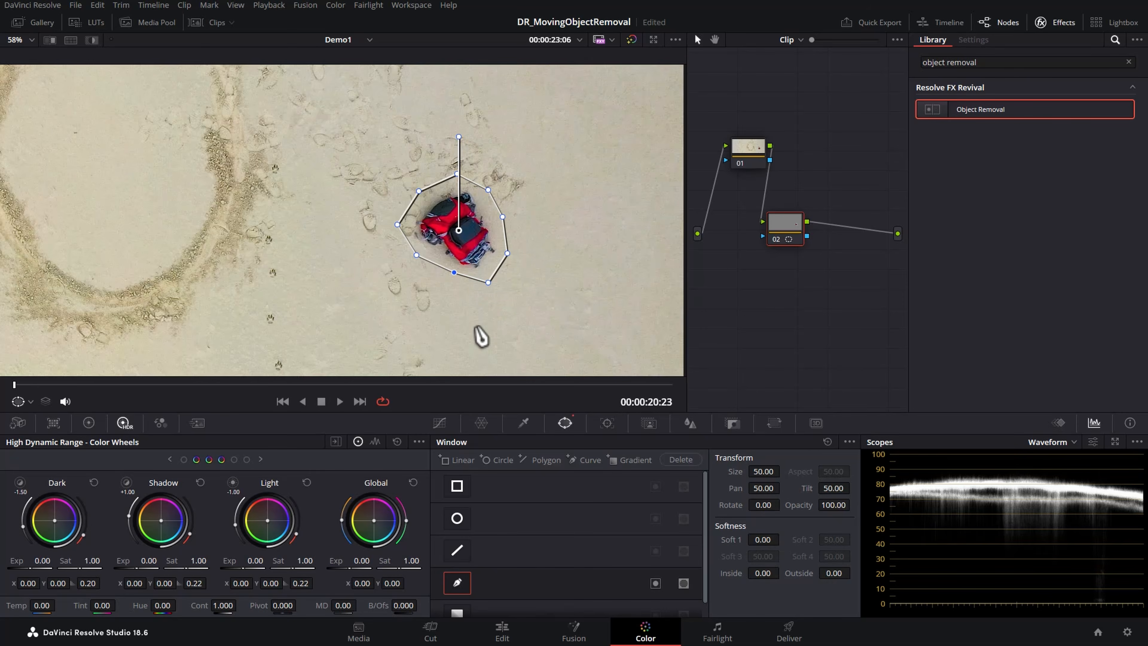
key("shift+z")
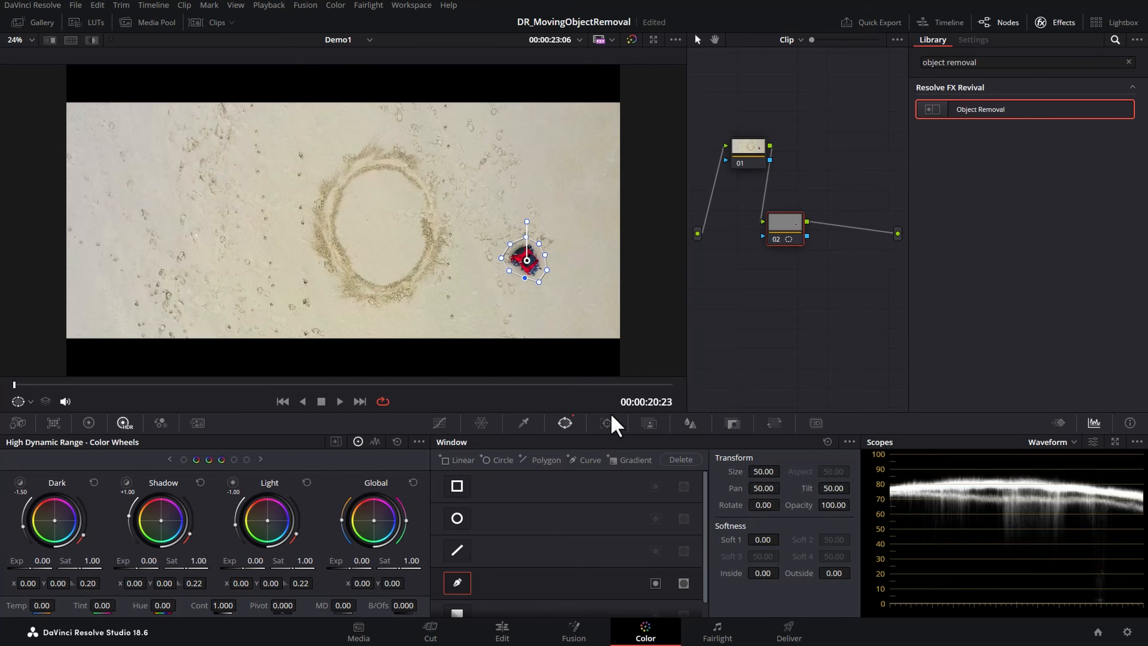
Track the vehicle's power window forward and in reverse through the clip, and check the tracking around 00:00:22:11
left_click(607, 423)
left_click(493, 459)
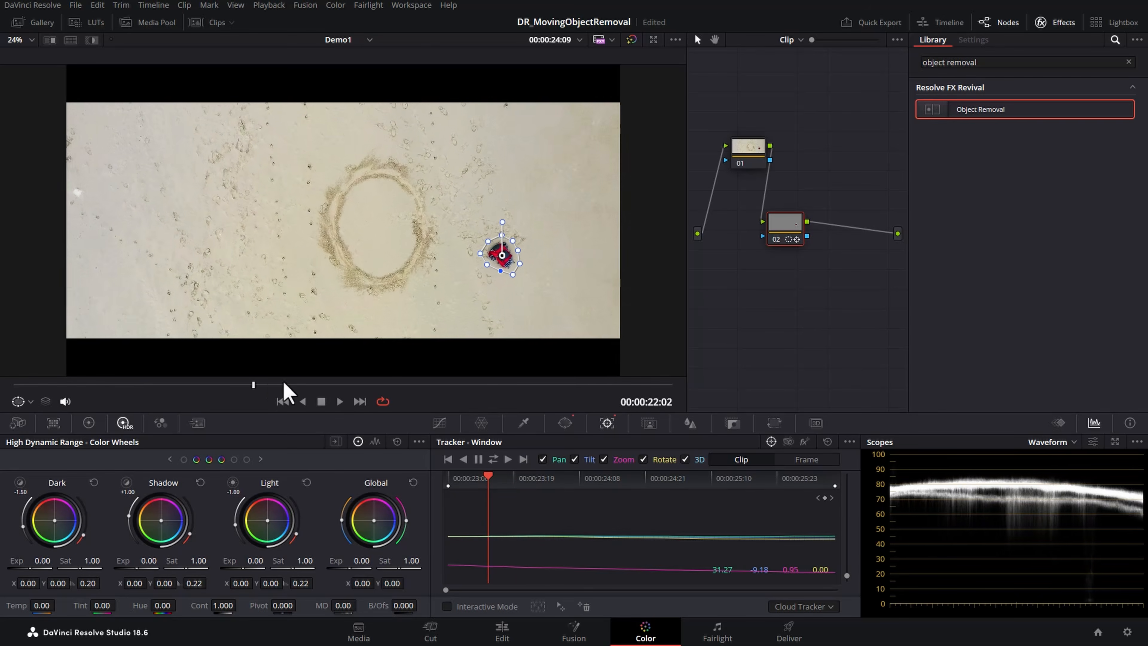
left_click(323, 385)
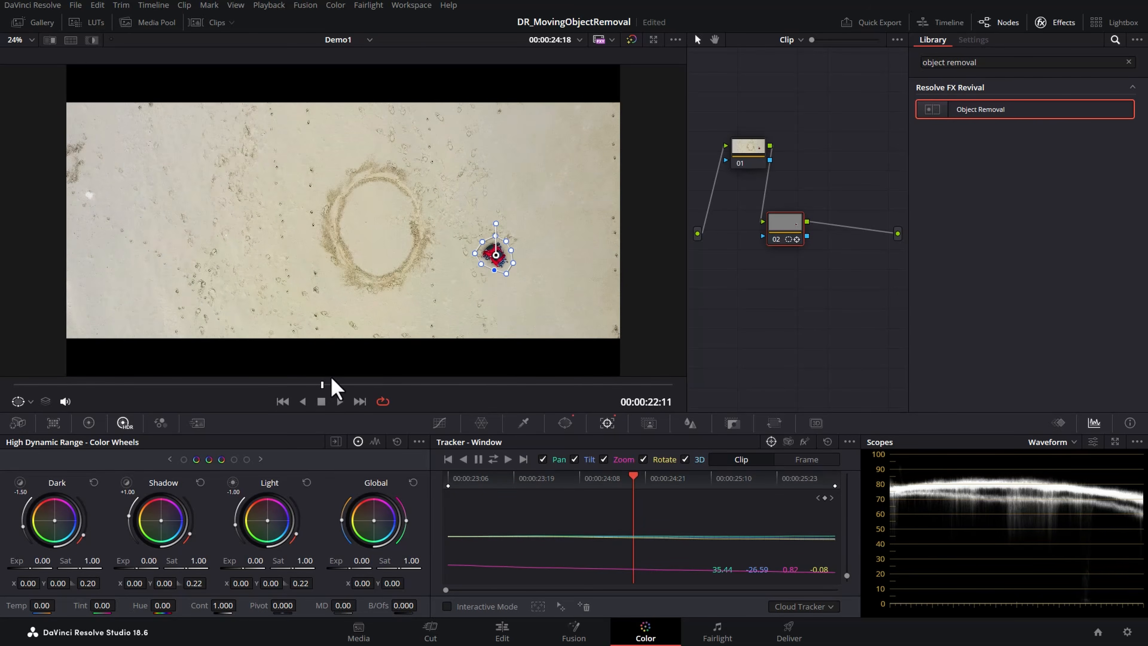
Apply the Object Removal effect to node 02 of the vehicle clip
left_click_drag(974, 111, 789, 237)
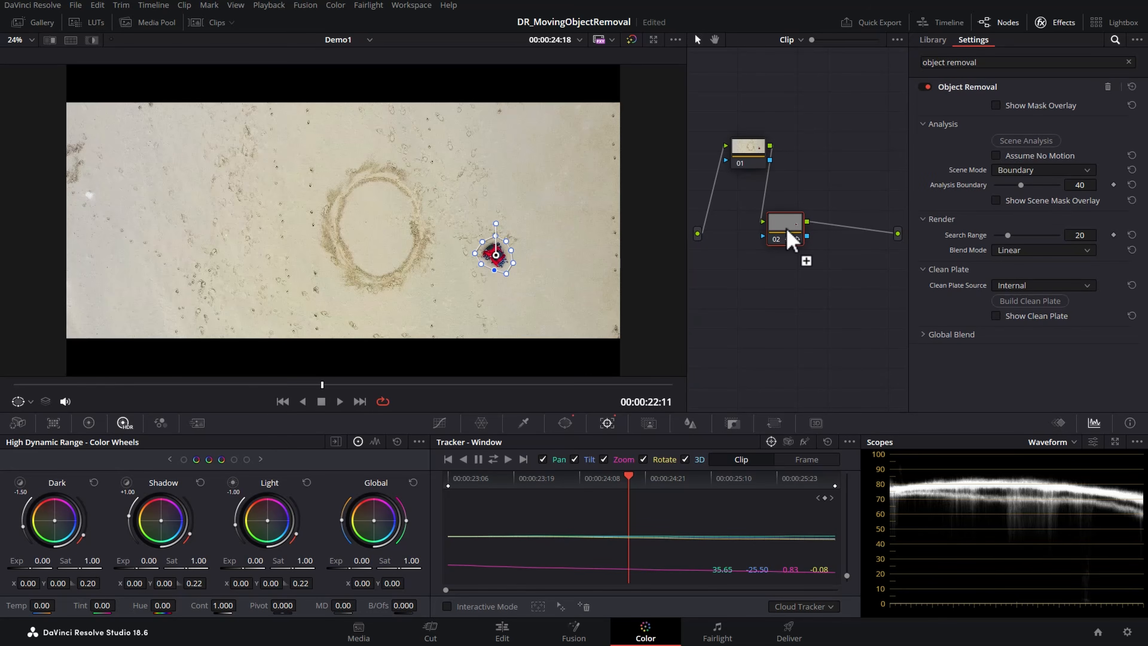
Run Scene Analysis for the vehicle's Object Removal effect with the Scene Mode set to Boundary
left_click(1025, 141)
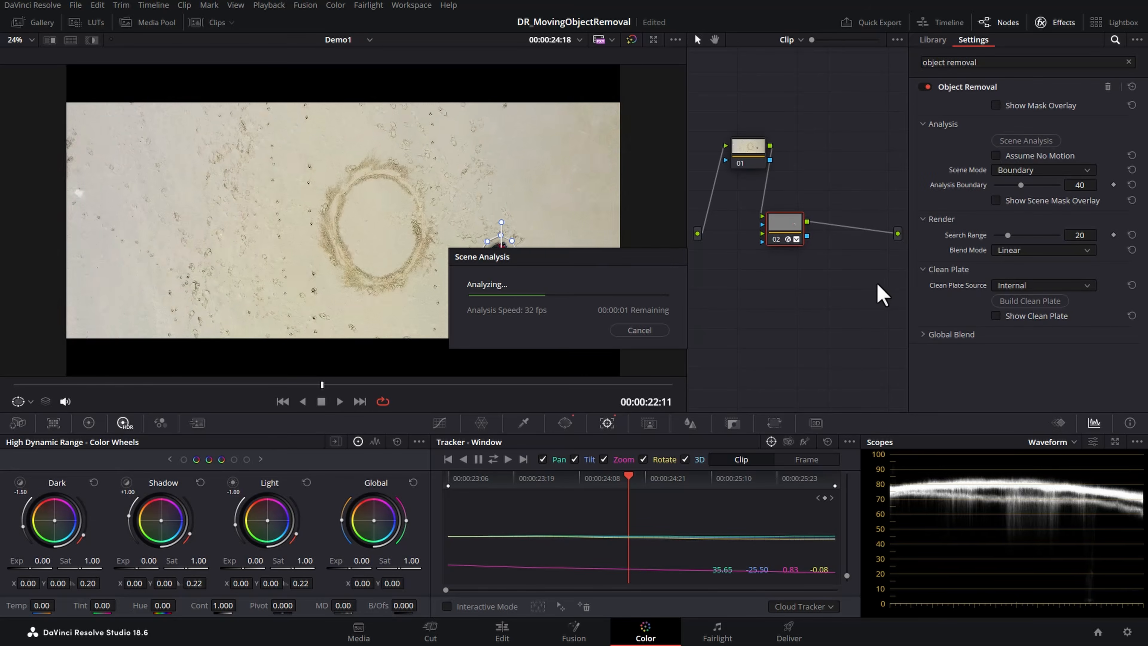
left_click(1040, 170)
left_click(1035, 193)
left_click(1025, 141)
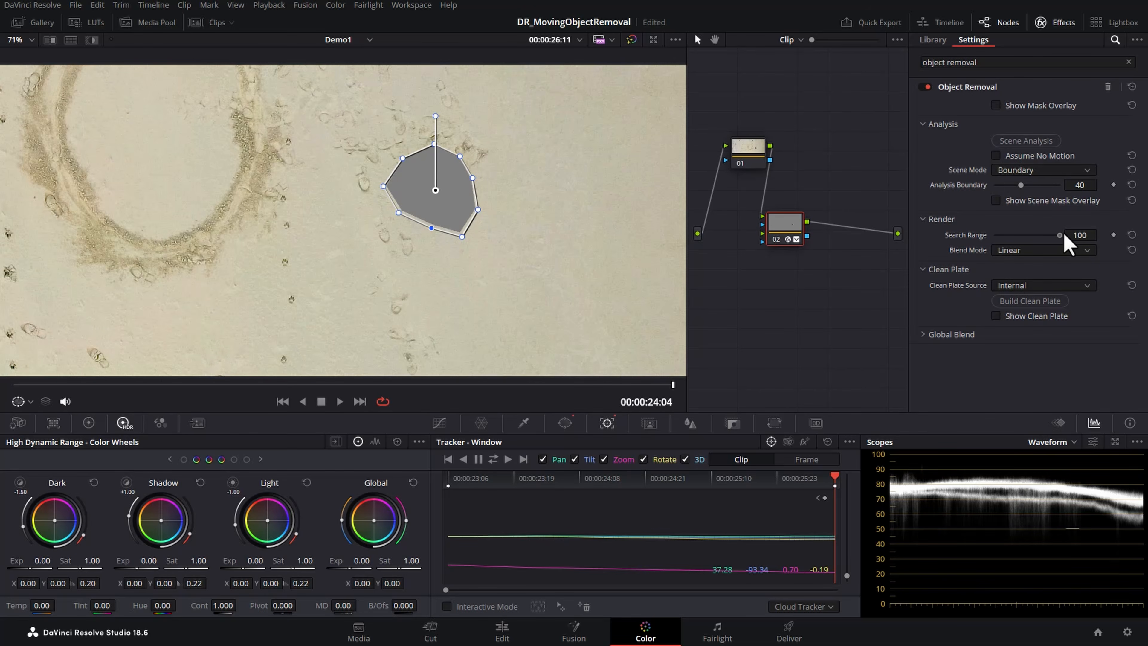
Reset the Search Range to its default of 20 and build the clean plate from the internal source
mouse_move(1054, 234)
left_mouse_down()
mouse_move(997, 235)
mouse_move(1048, 235)
left_mouse_up()
double_click(967, 235)
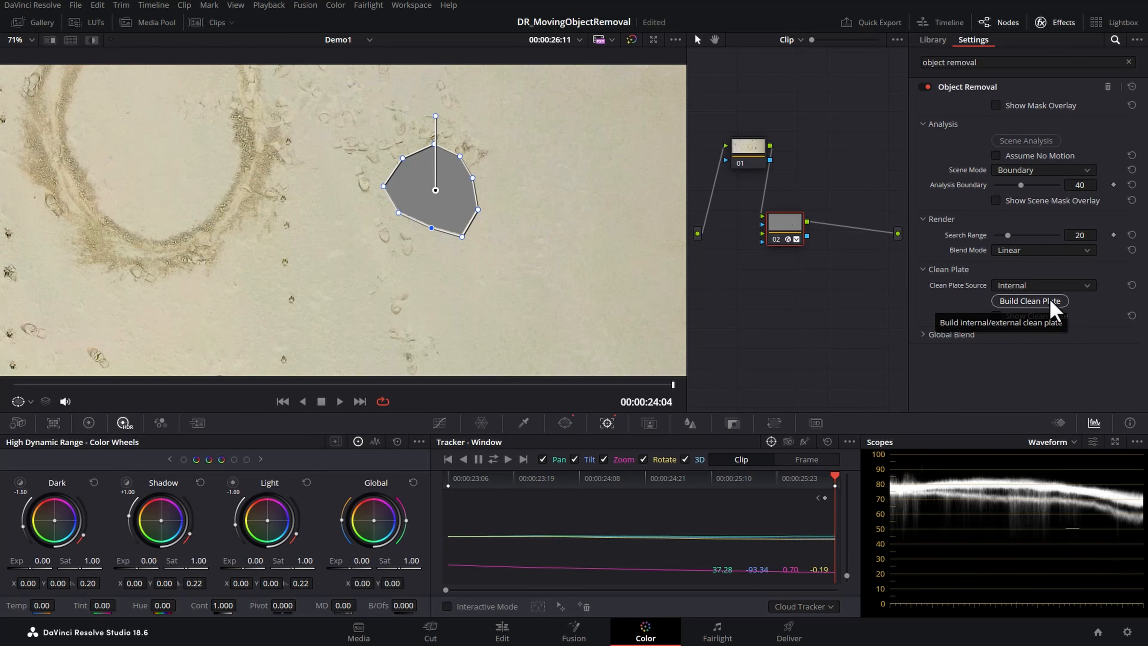
left_click(1051, 301)
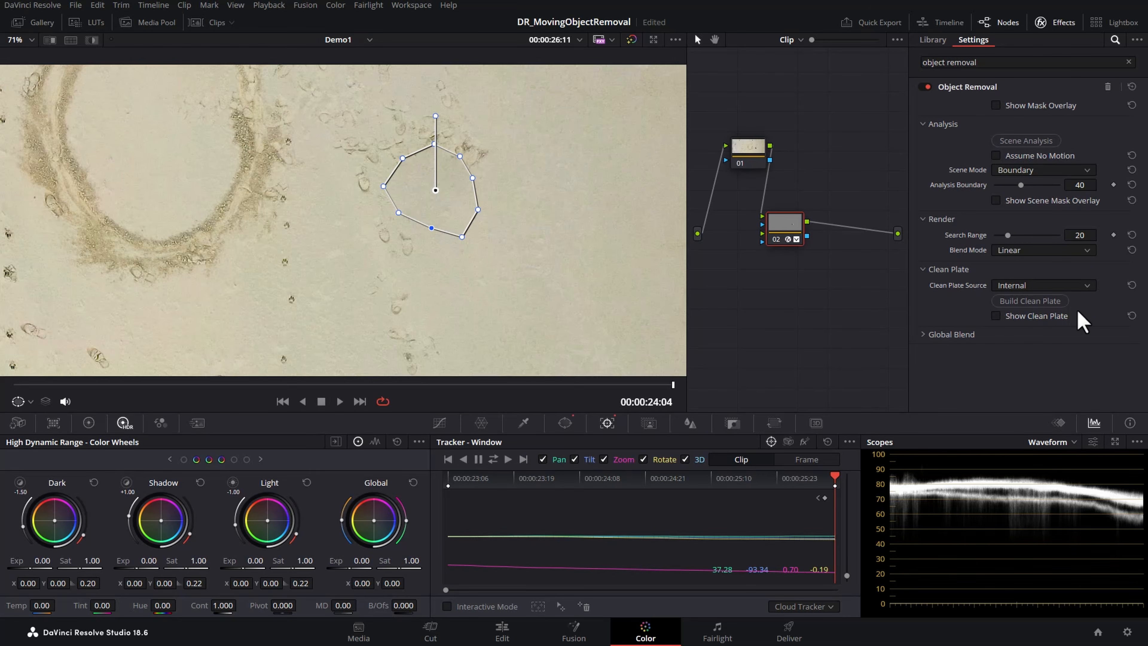
Turn off the on-screen window outline and examine the patched sand closely on several frames near the clip's end
left_click(30, 402)
left_click(40, 421)
scroll(601, 187, "up", 3)
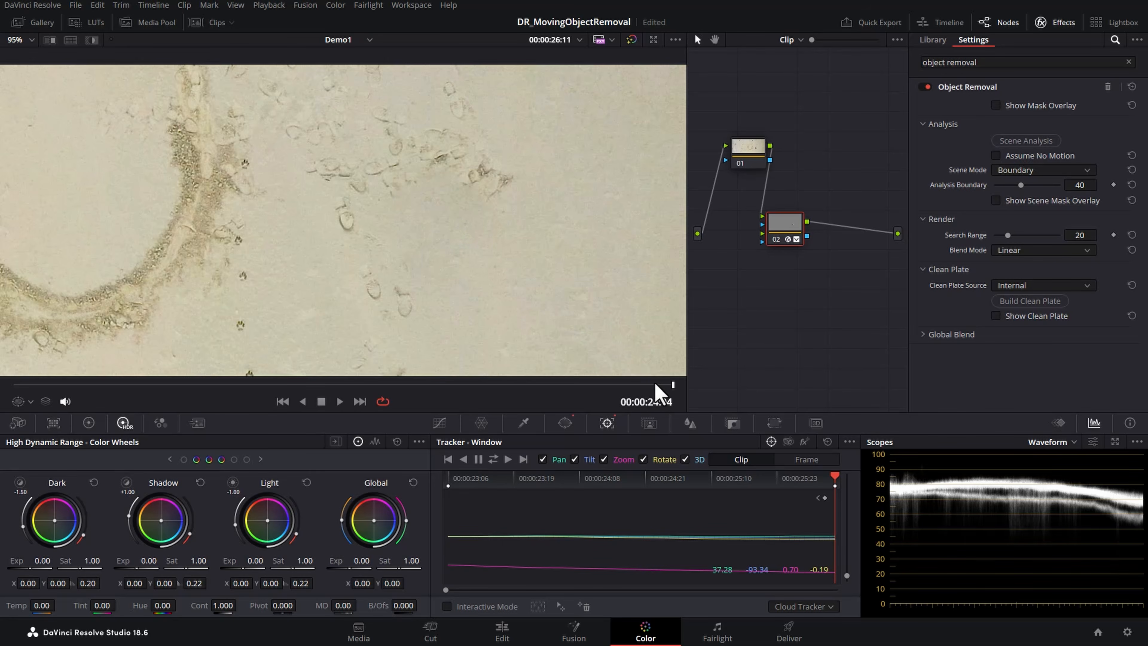
left_click(638, 385)
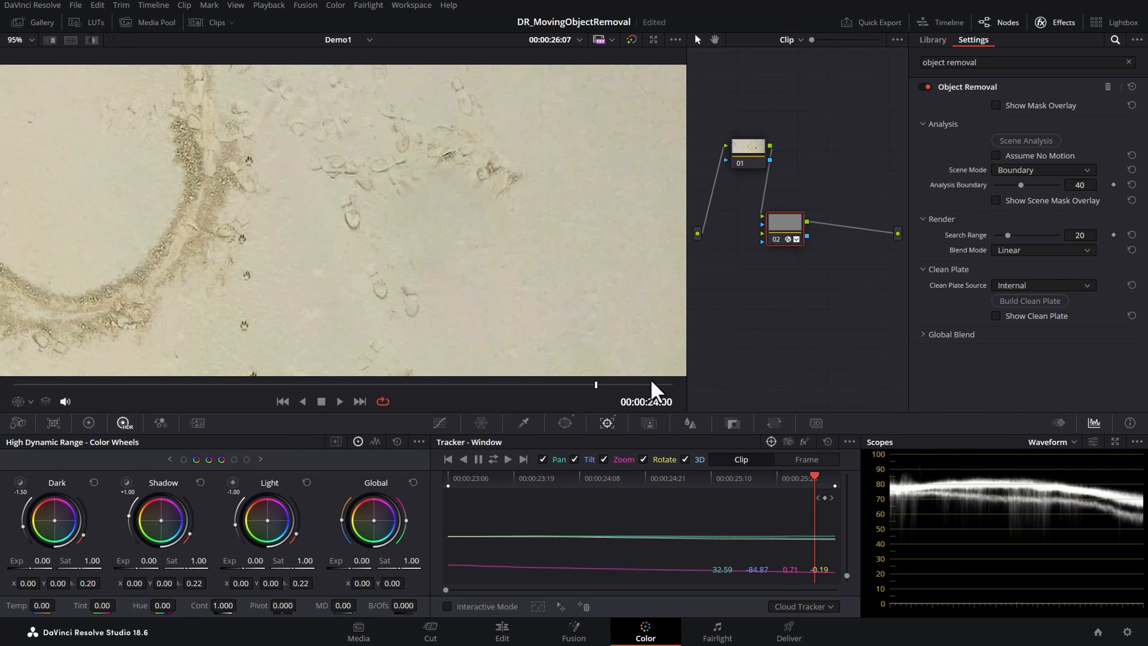
left_click(596, 384)
Rebuild the clean plate at 00:00:23:19, and check the patch by playing and scrubbing through the clip
left_click(1040, 300)
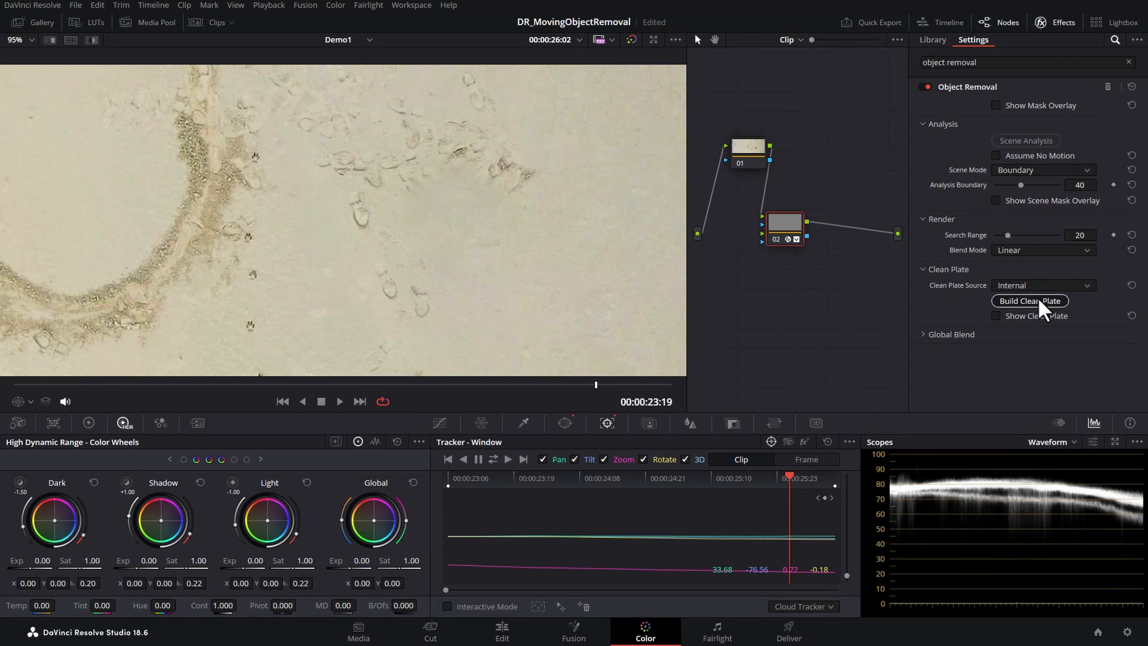
left_click(339, 401)
key("shift+z")
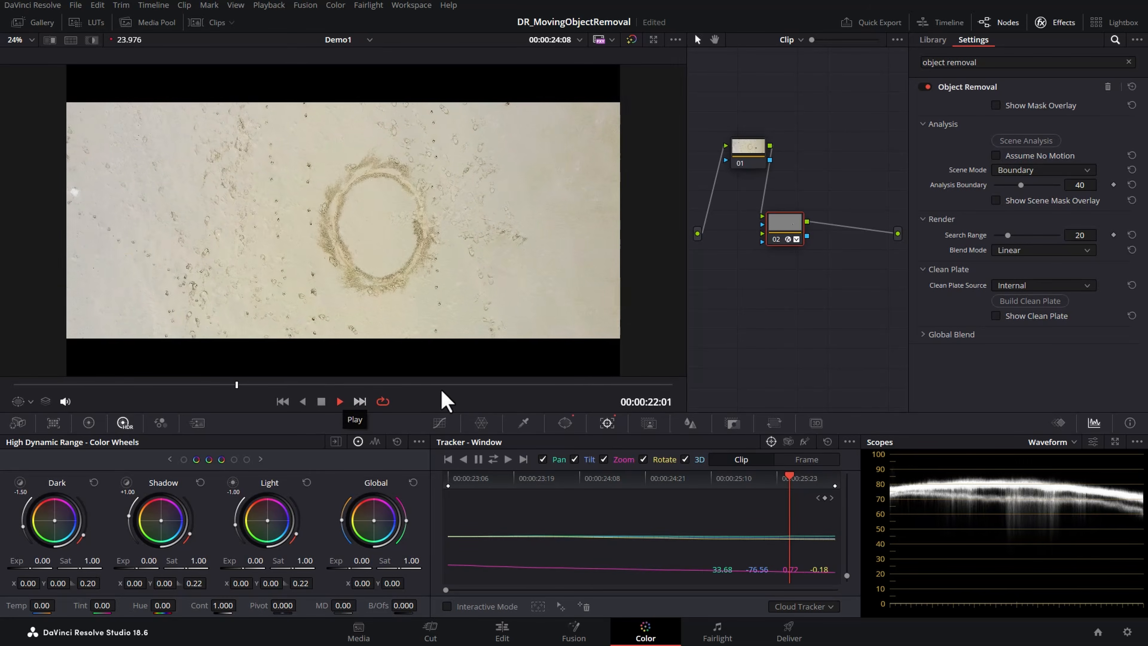
scroll(538, 277, "up", 6)
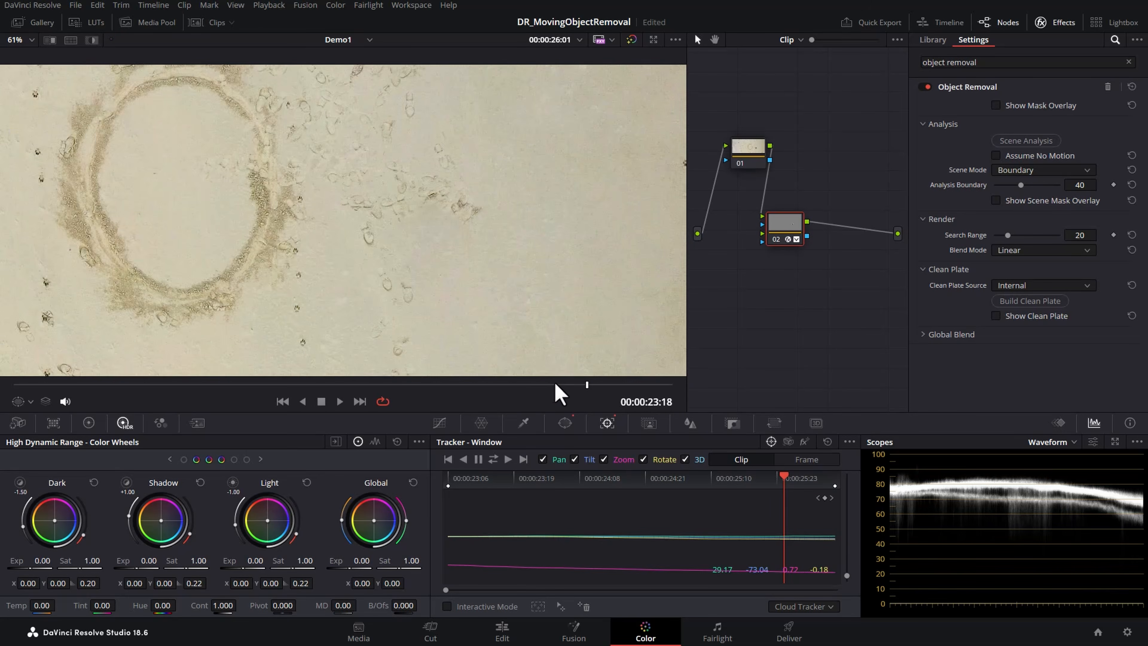
left_click_drag(528, 385, 407, 385)
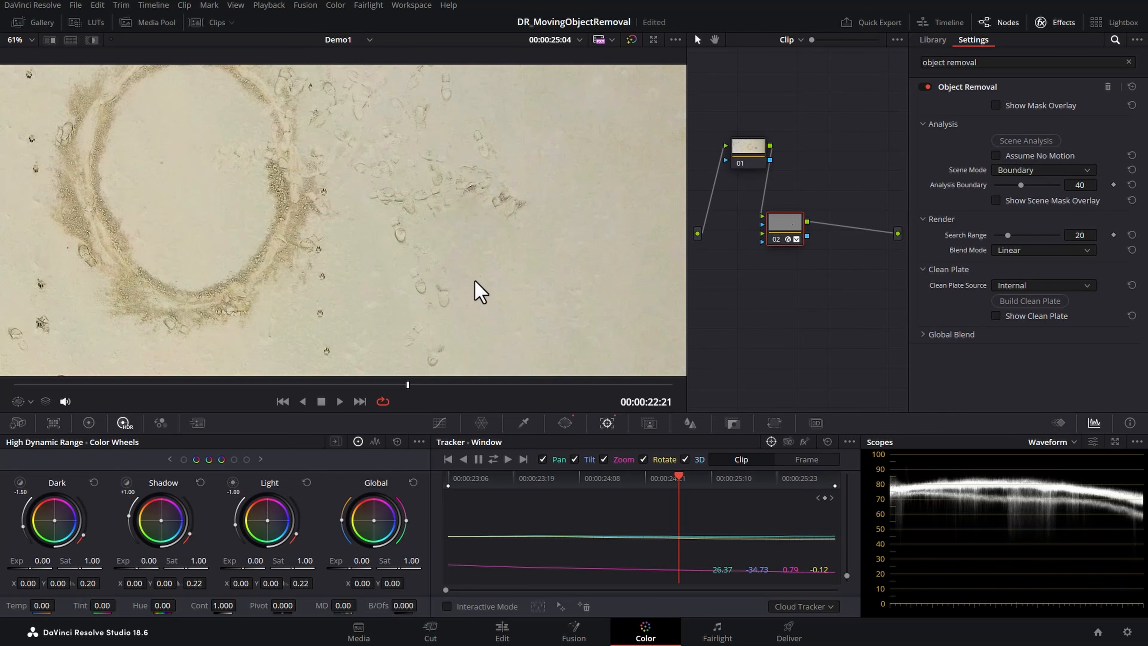
scroll(583, 276, "up", 4)
Set the Object Removal Blend Mode to Adaptive Blend and play the clip to check the patch
left_click(1006, 251)
left_click(1038, 279)
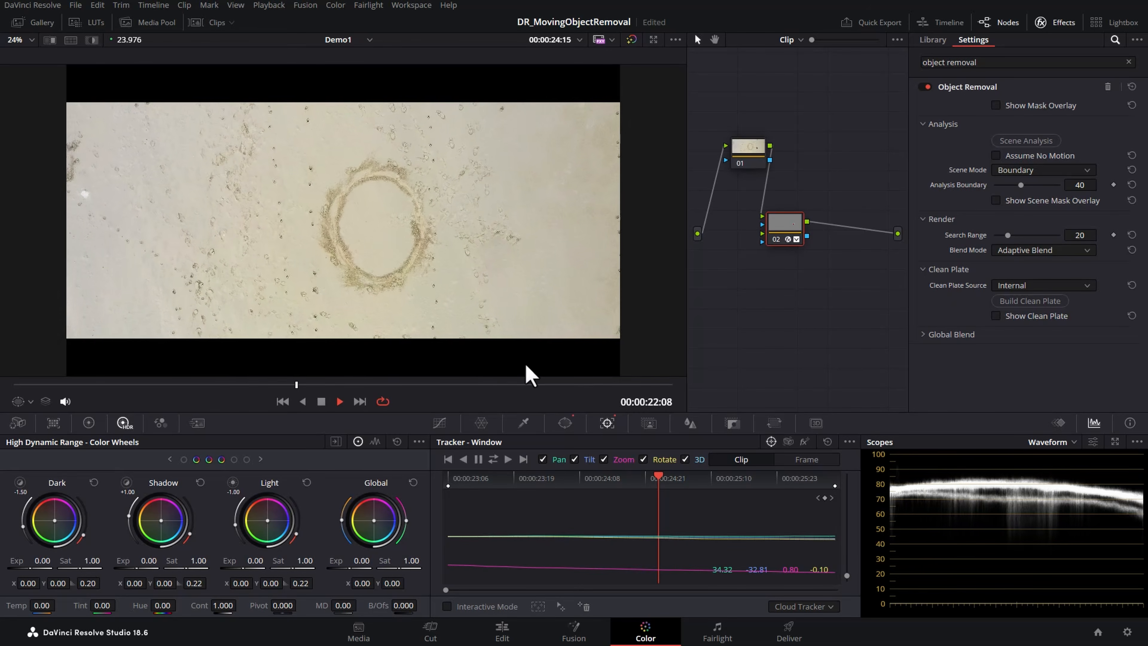
key("space")
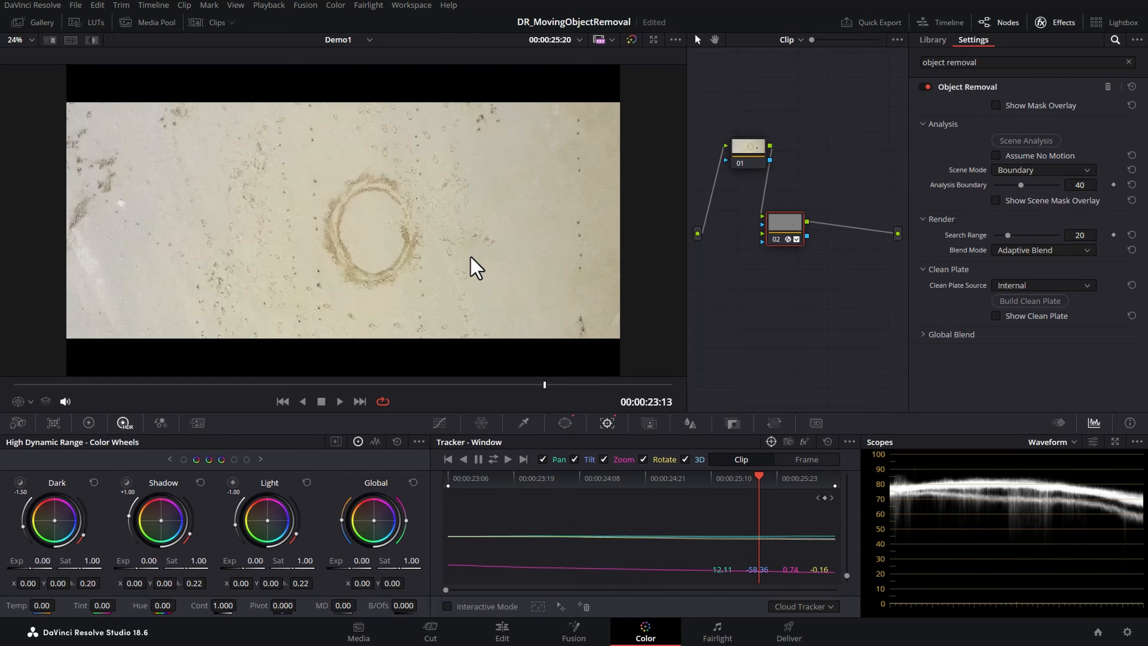
Set the Blend Mode back to Linear and play the clip to around 00:00:23:21
left_click(1058, 254)
left_click(1053, 265)
left_click(340, 401)
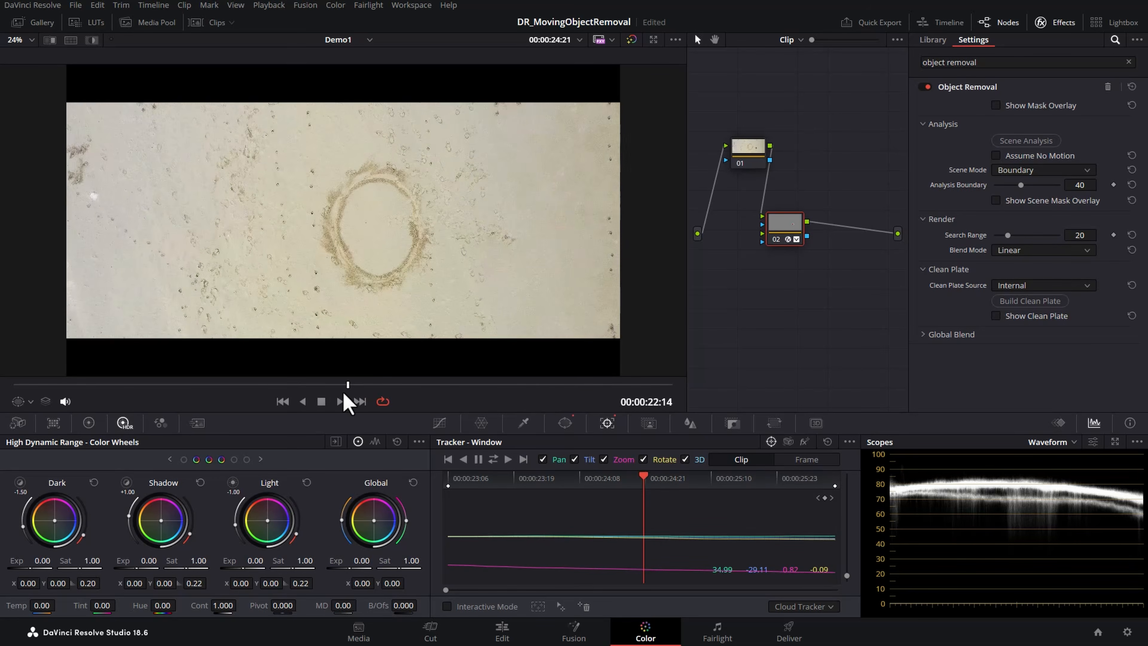
key("space")
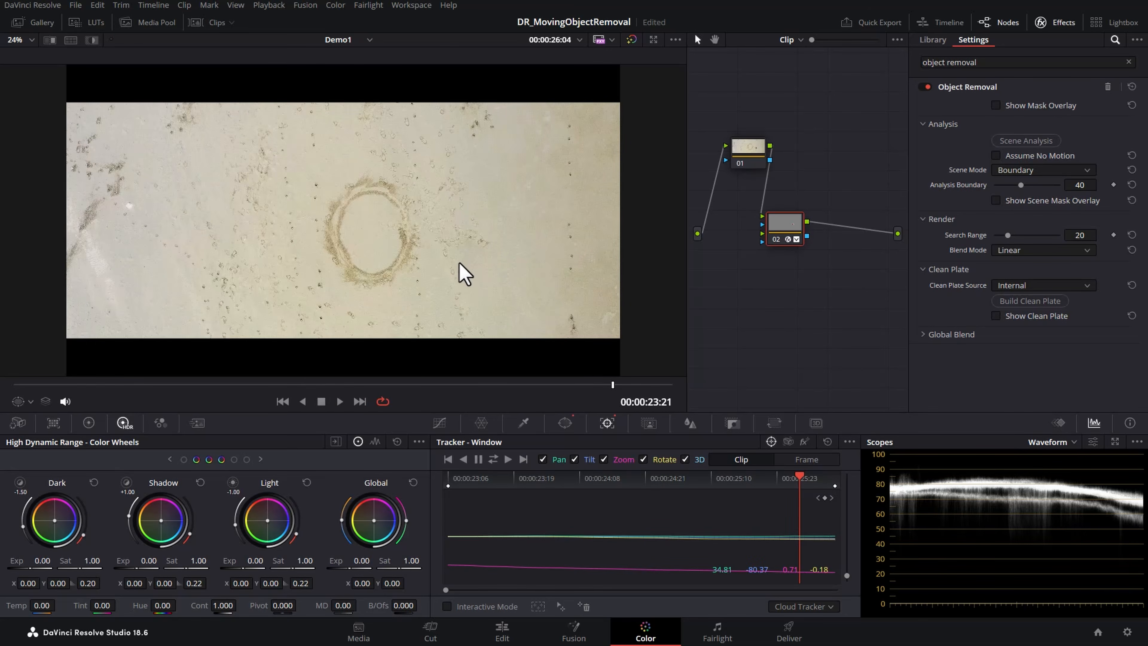
Show node 02's window settings and hide the power window outline over the patched sand
scroll(497, 294, "up", 2)
scroll(619, 297, "up", 2)
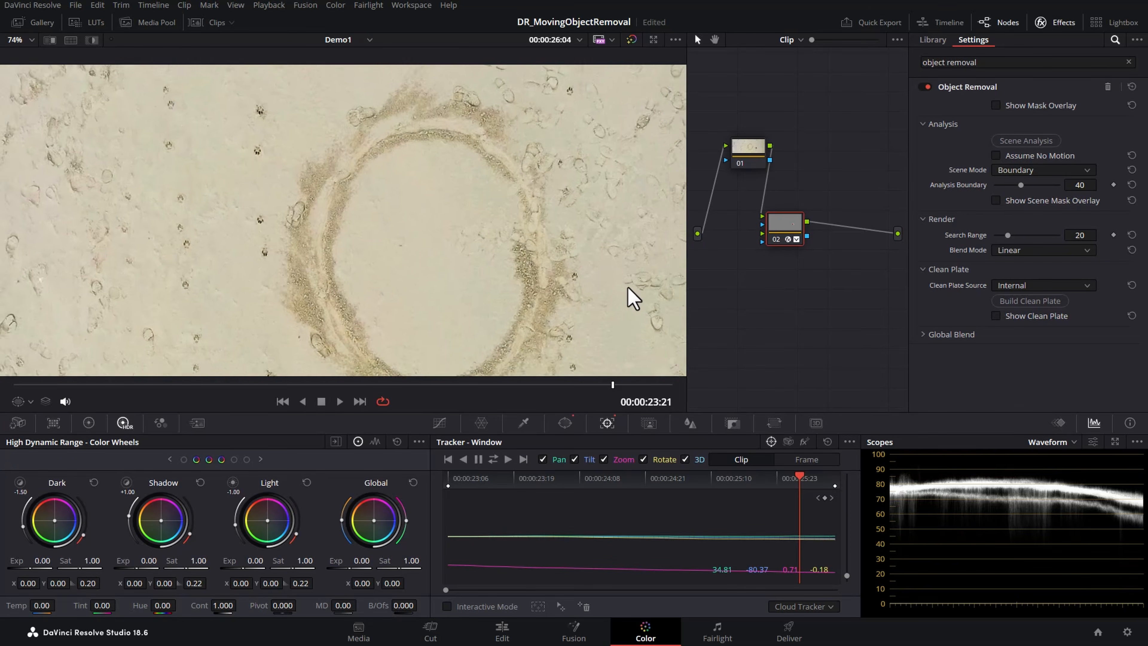
left_click_drag(633, 282, 289, 202)
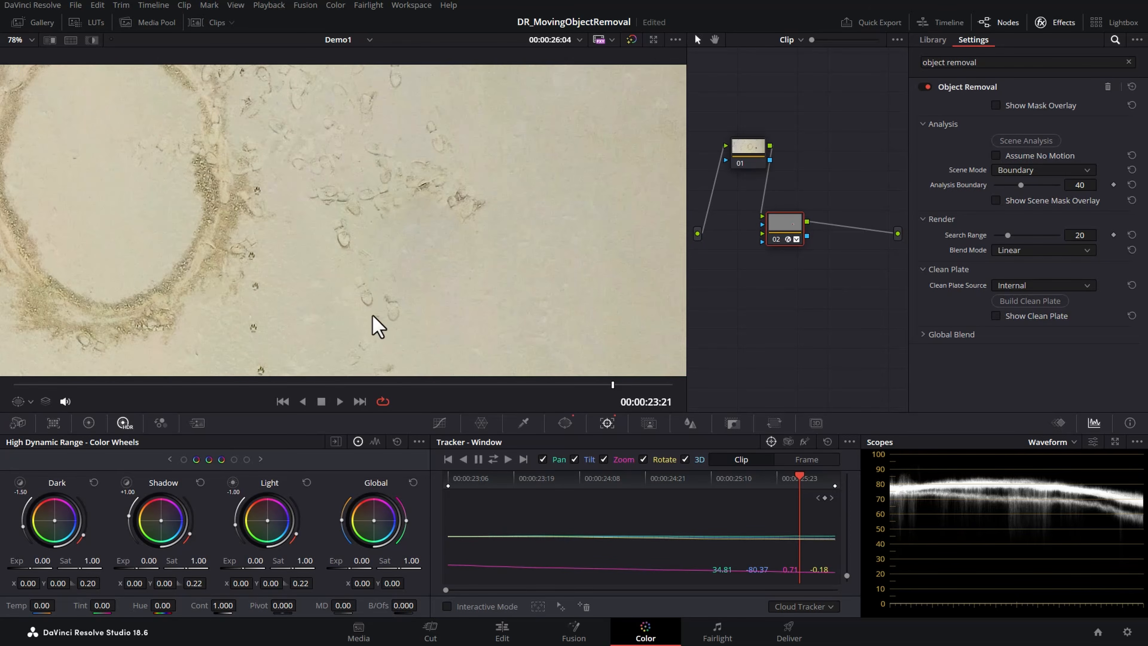
left_click(565, 423)
left_click(31, 400)
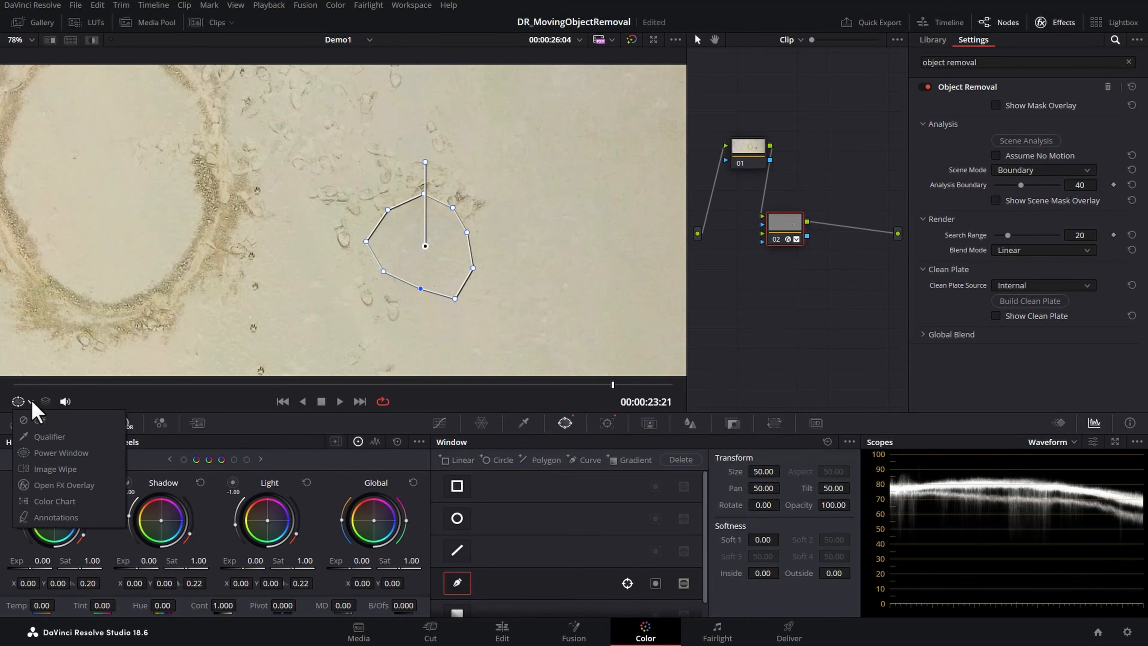
left_click(38, 419)
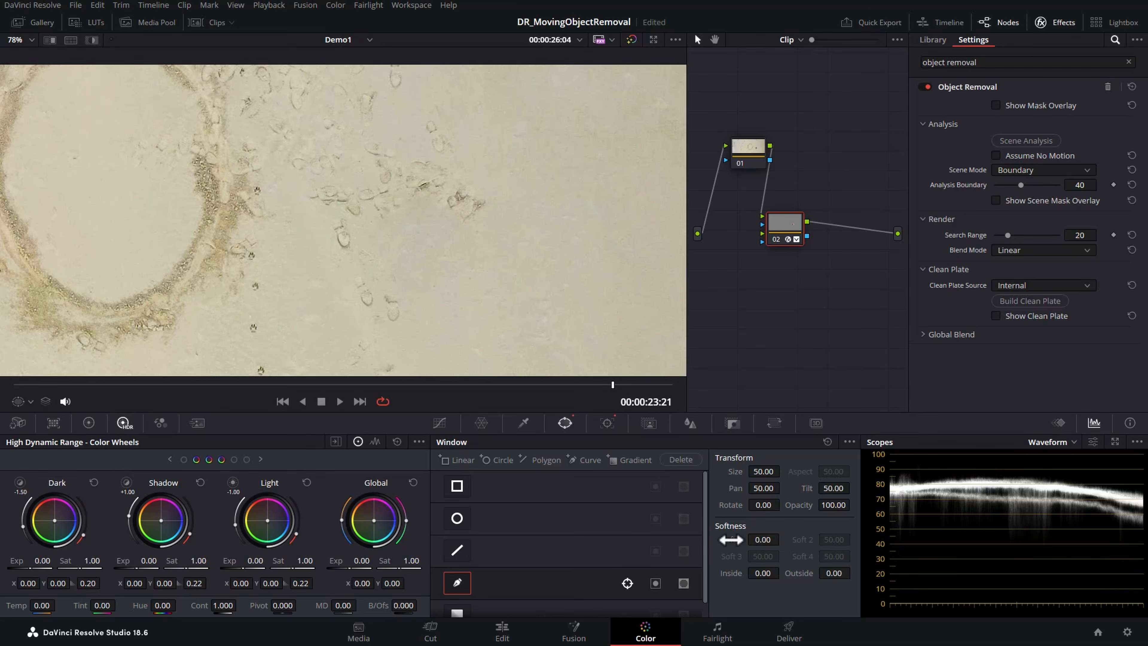
Set the vehicle window's Soft 1 softness to about 0.96 and adjust its Outside softness
left_click_drag(731, 539, 783, 538)
left_click_drag(763, 539, 708, 540)
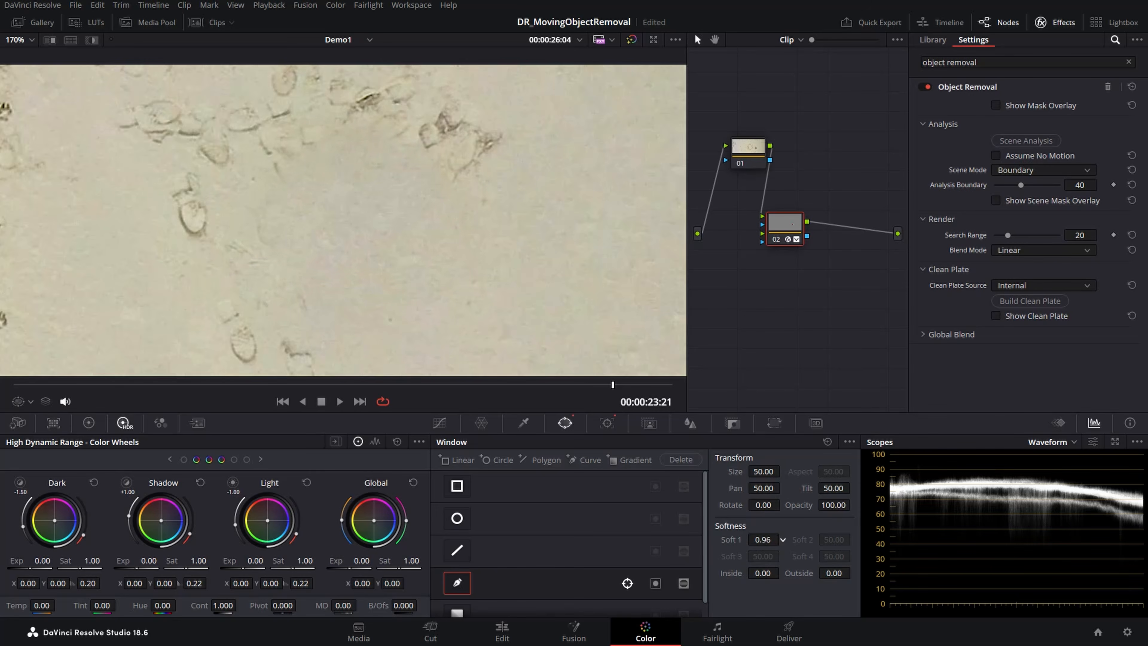
left_click_drag(763, 539, 762, 539)
left_click_drag(833, 573, 789, 575)
key("alt+f")
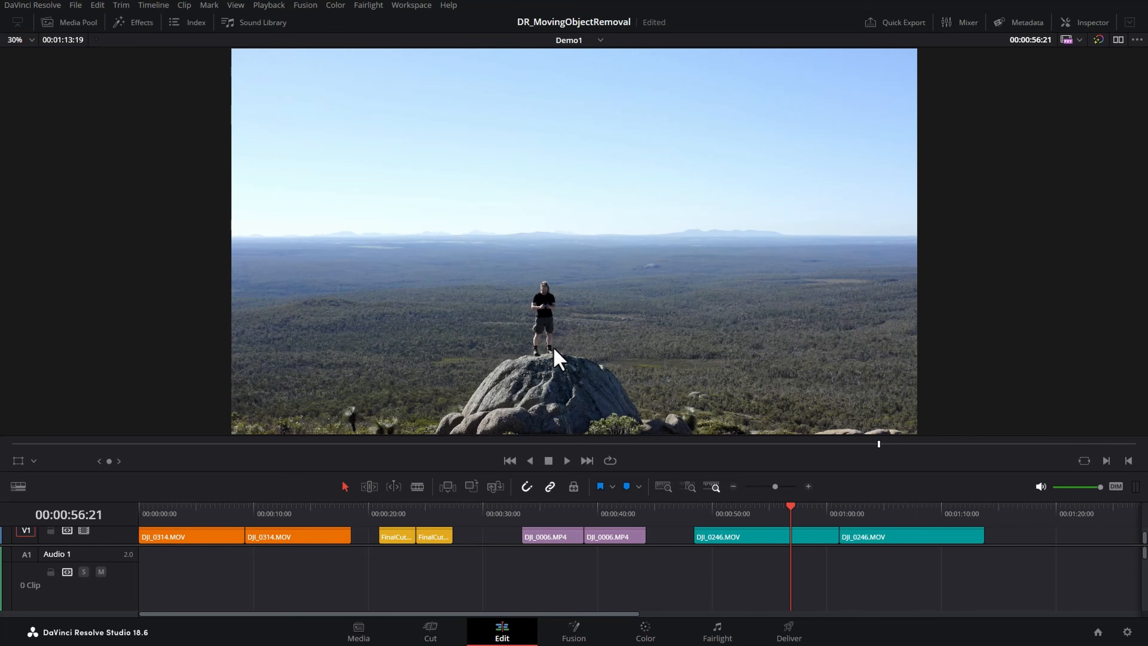
Review the first DJI_0246.MOV clip of the person on the rock, and play the second one full screen from its start
key("space")
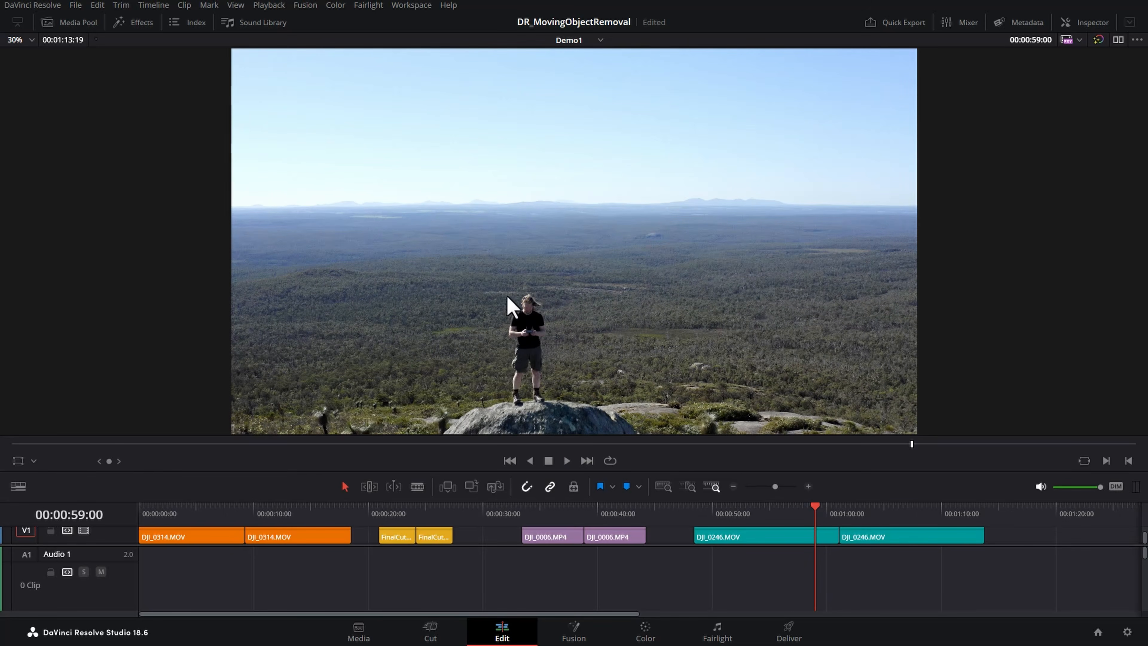
left_click(826, 512)
left_click_drag(827, 512, 765, 515)
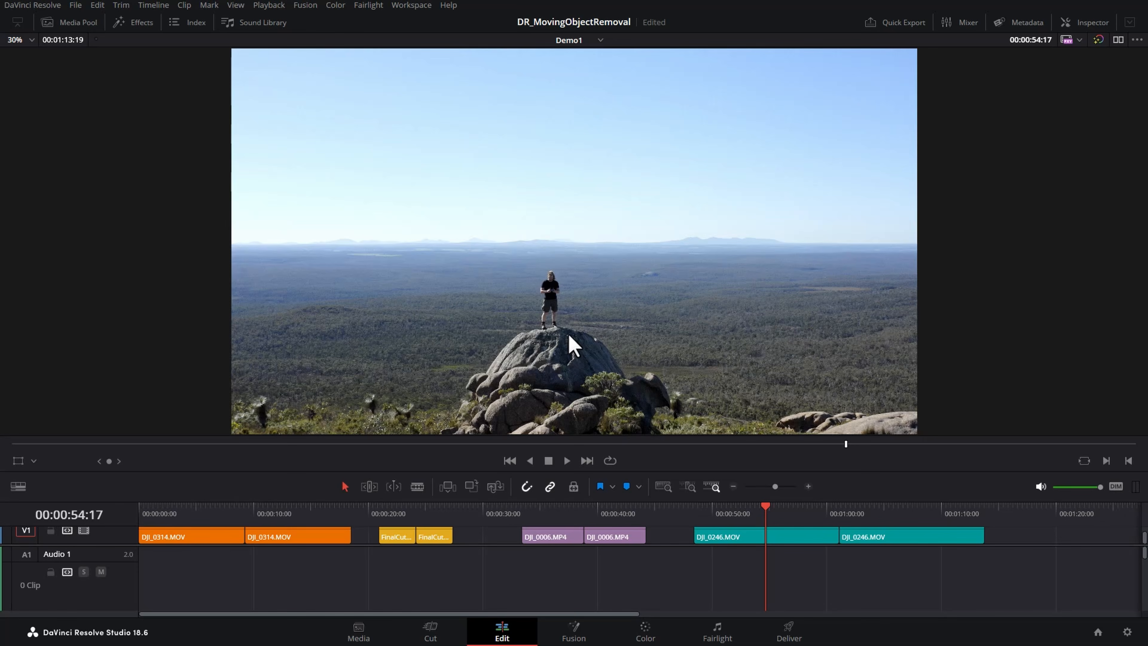
left_click(840, 513)
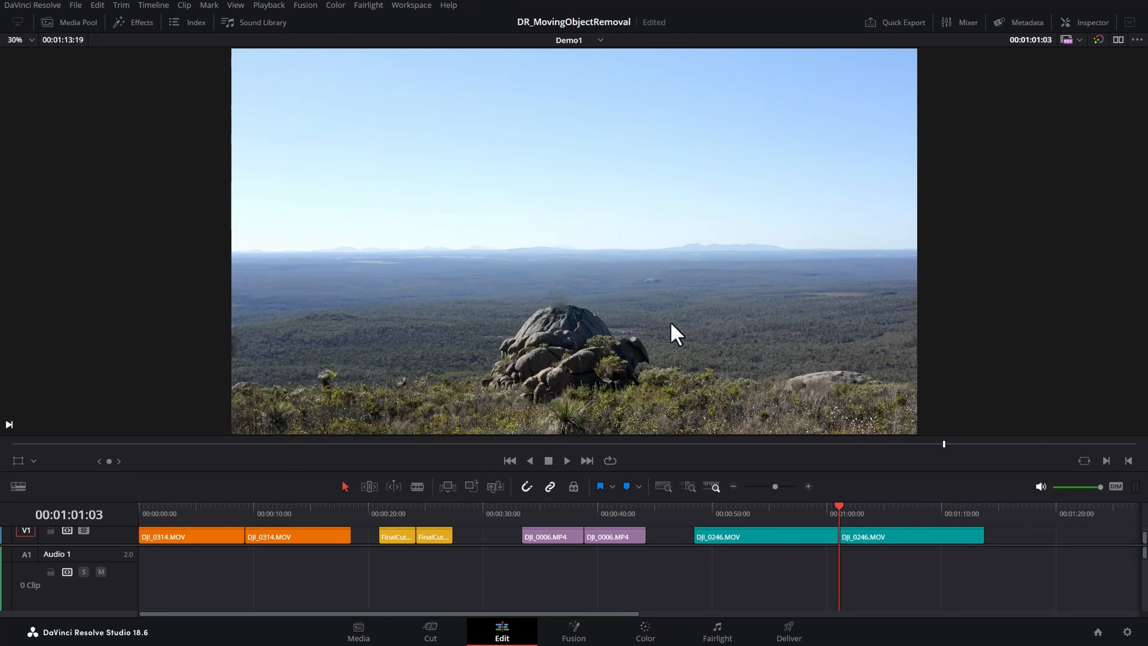
key("p")
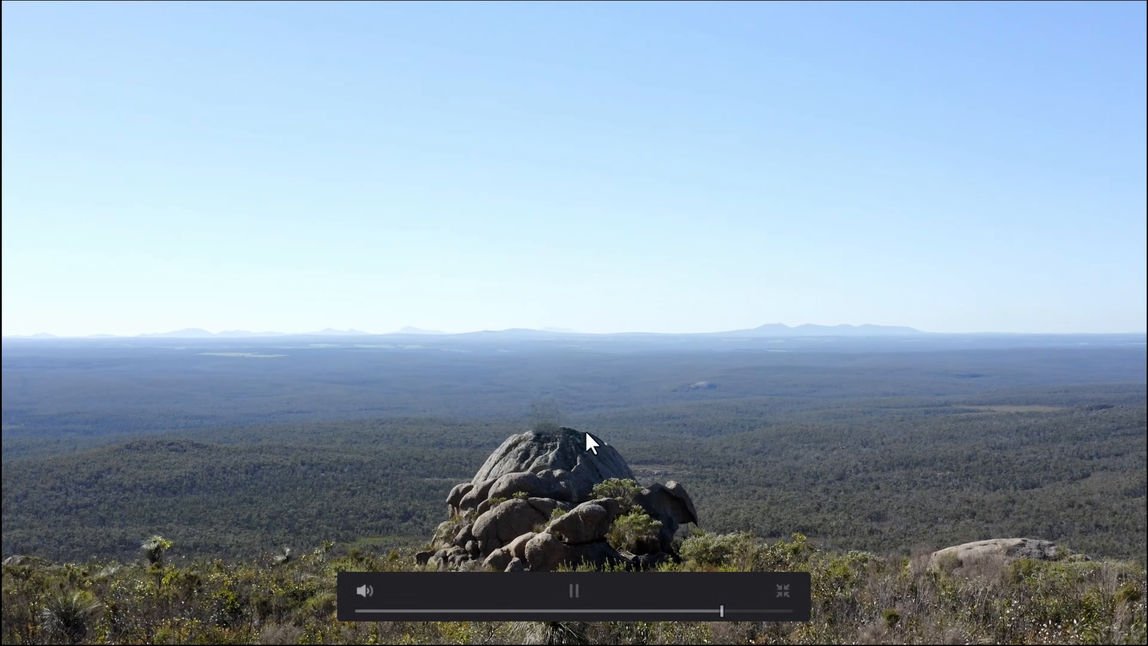